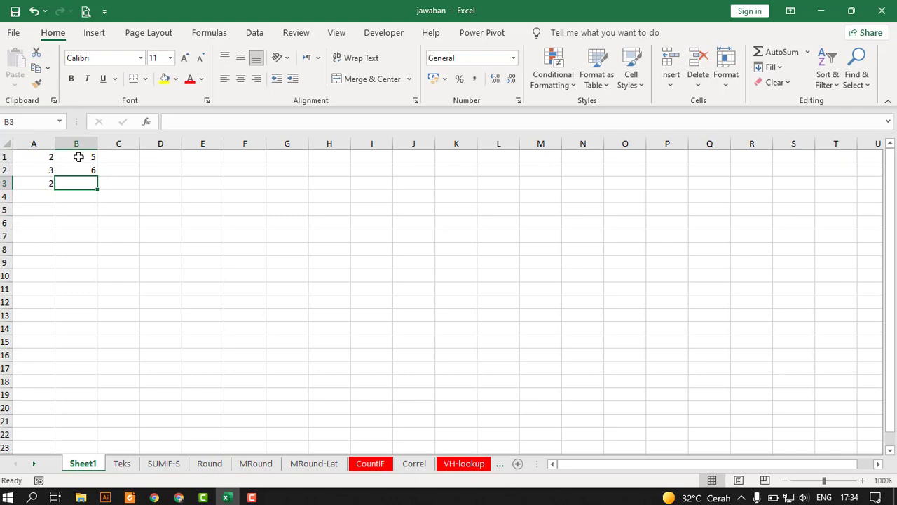
Step: Enter 7 in cell B3 and consult the relative address slide in Foxit Reader before returning to Excel
text(7)
key(Return)
key(Up)
key(alt+Tab)
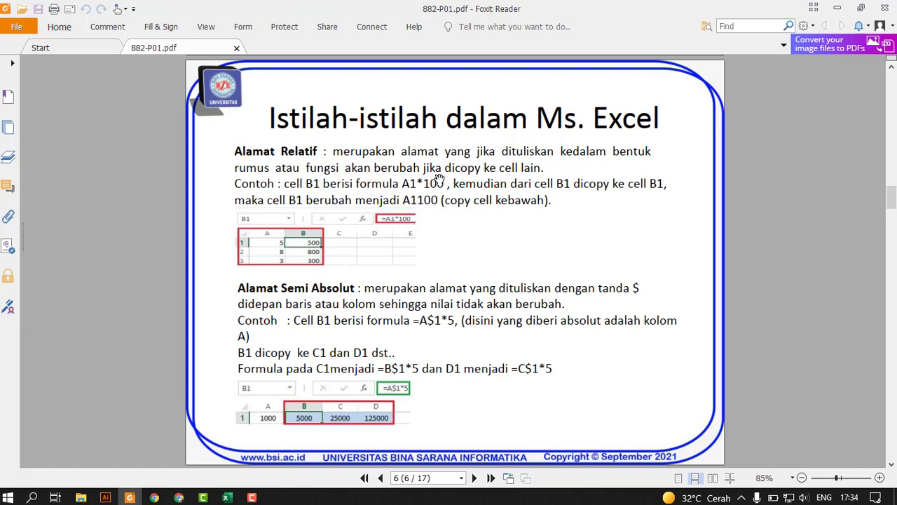
key(alt+Tab)
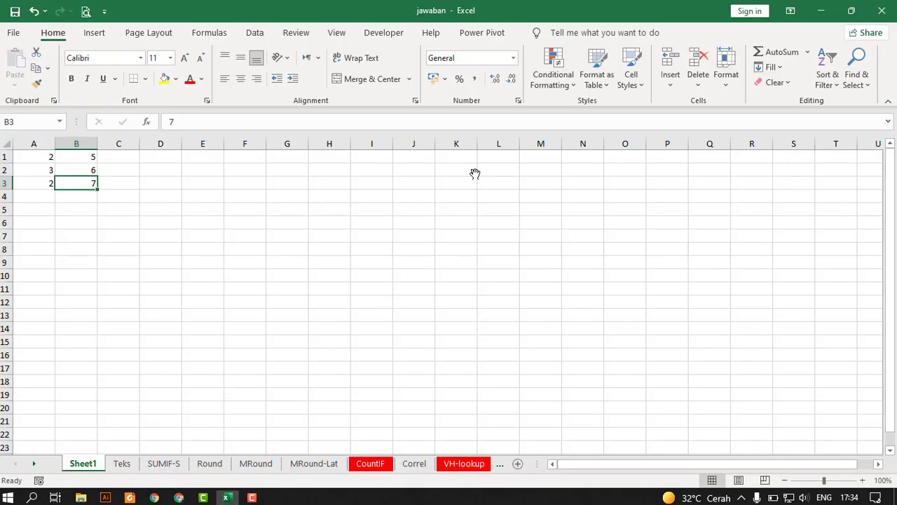
Step: Enter a formula in C1 that multiplies A1 by B1 using relative references
click(121, 156)
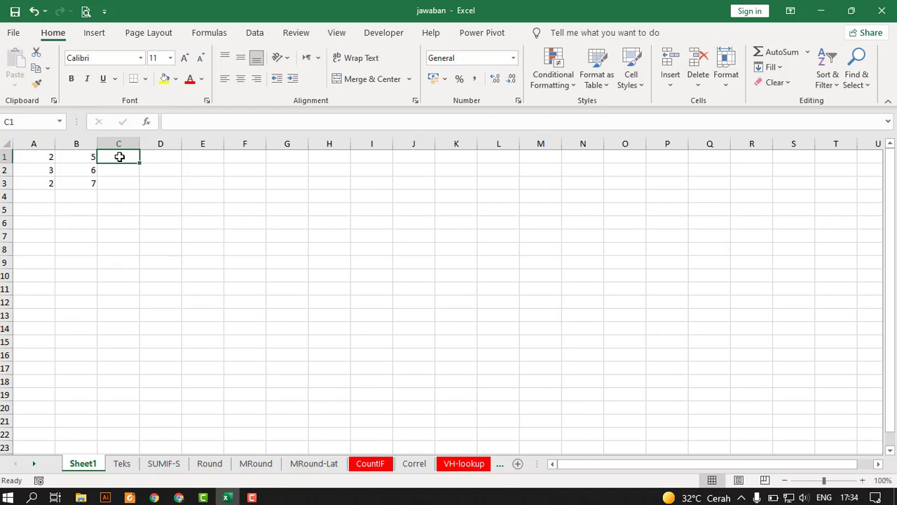
text(=)
click(36, 160)
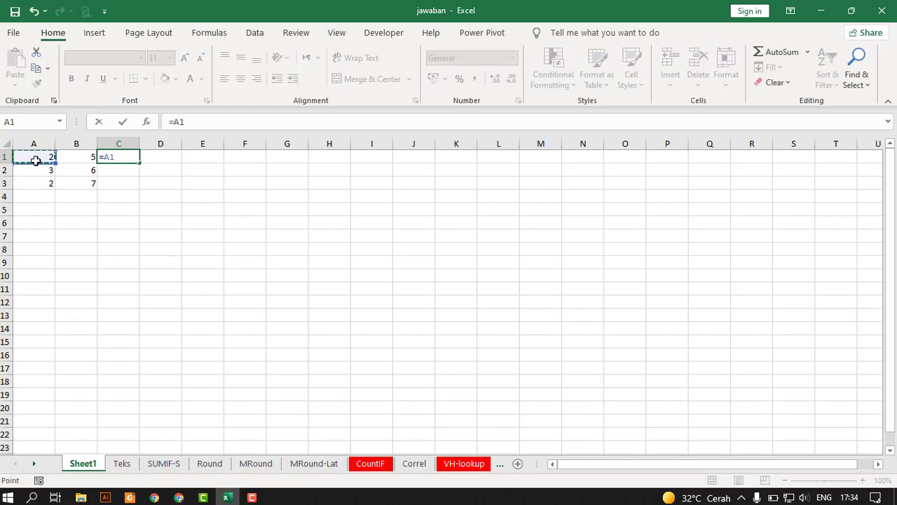
text(*)
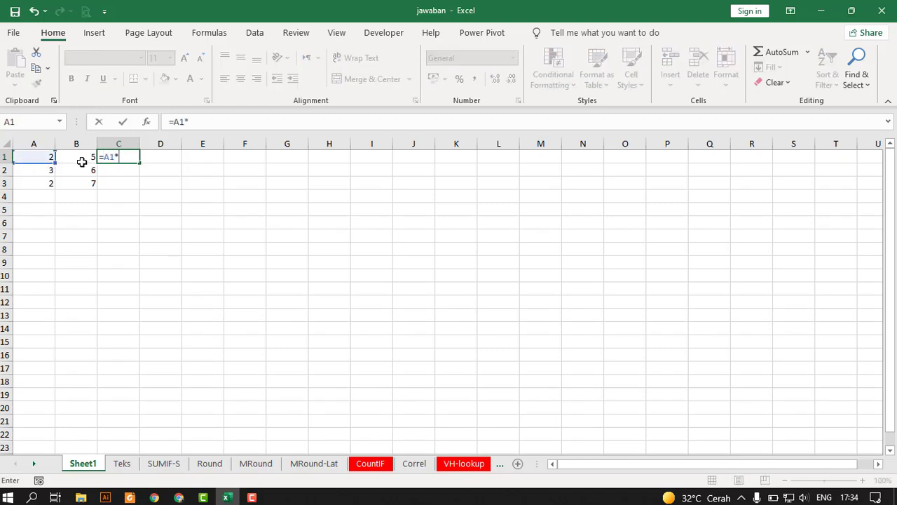
click(87, 157)
key(Return)
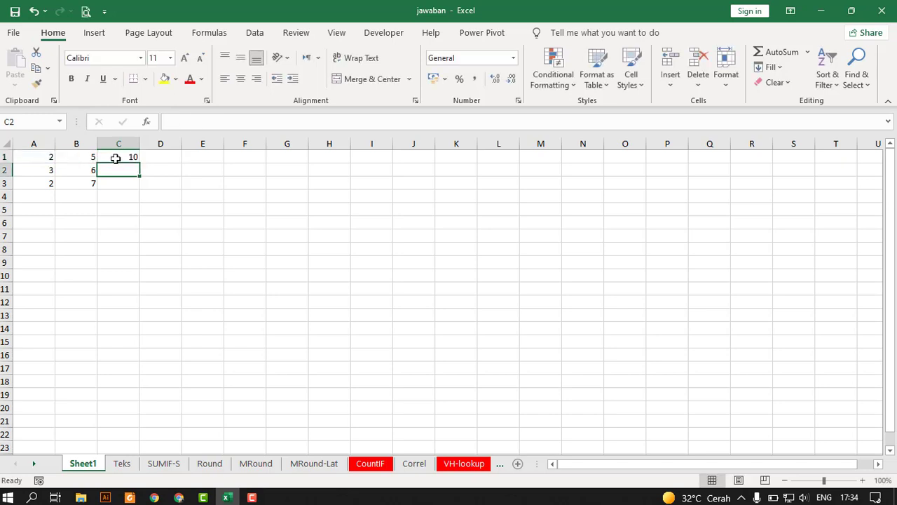
Step: Copy the relative formula from C1 into cells C2 and C3
click(121, 157)
key(ctrl+c)
key(Down)
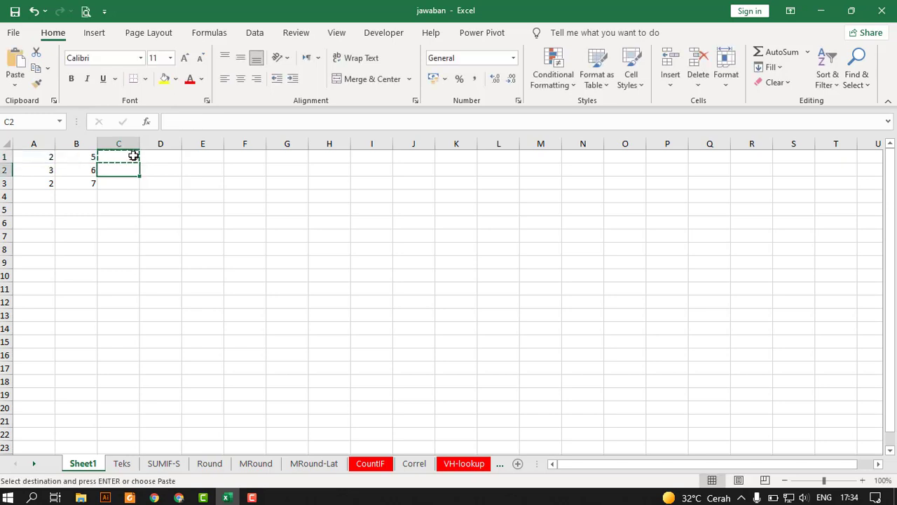
key(ctrl+v)
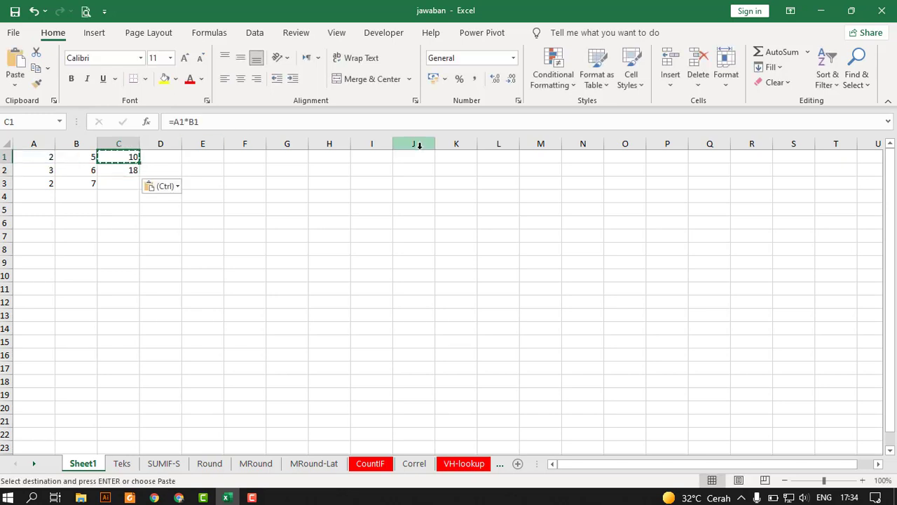
key(ctrl+c)
key(Down)
key(ctrl+v)
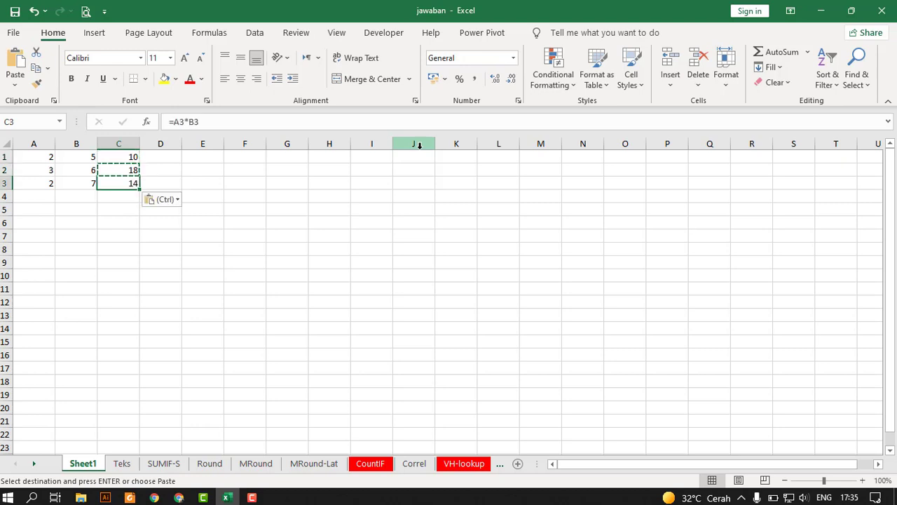
Step: Inspect the formulas in cells C1 to C3 to compare their relative references
key(Up)
key(Down)
key(Up)
key(Up)
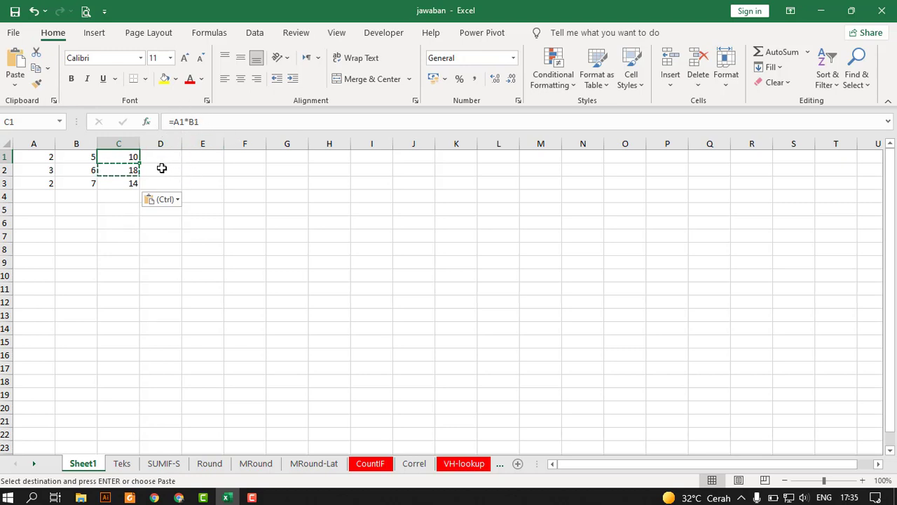
Step: Clear the multiplication formulas from cells C1 to C3
click(130, 169)
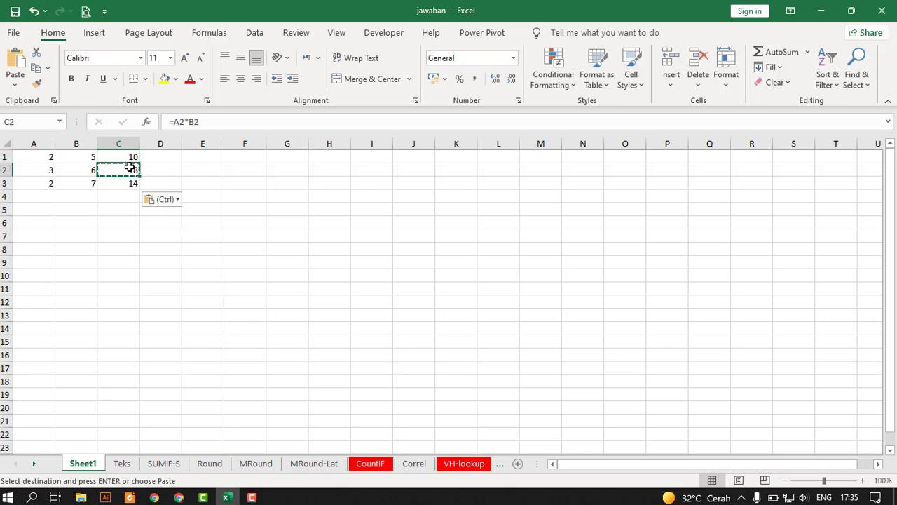
key(shift+Down)
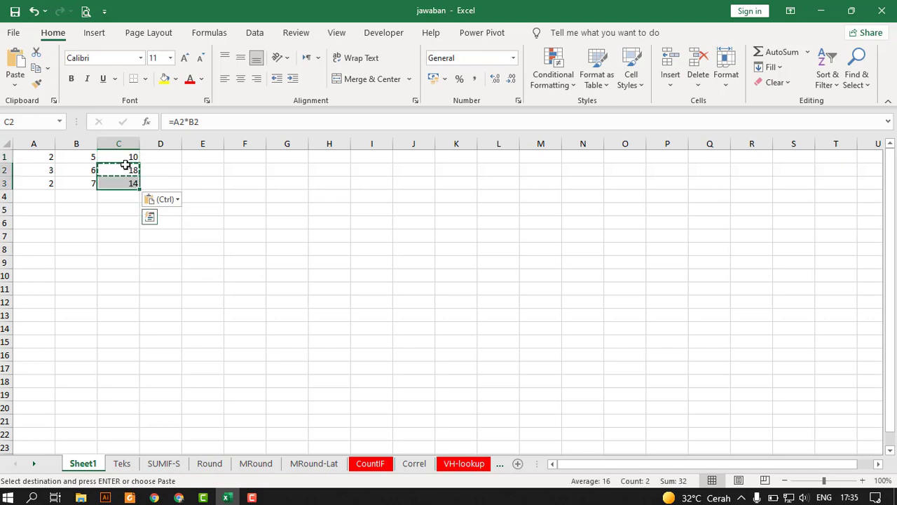
key(BackSpace)
key(Down)
key(Down)
key(Up)
key(Delete)
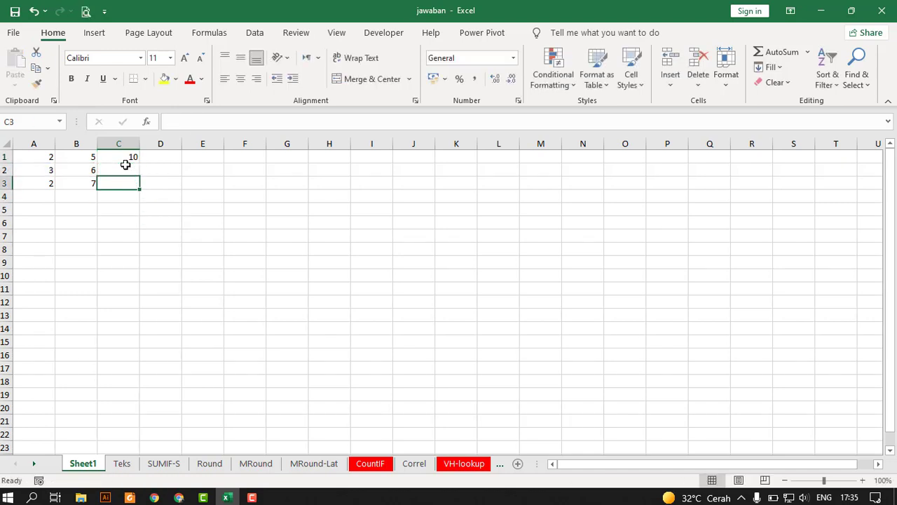
key(Up)
key(Up)
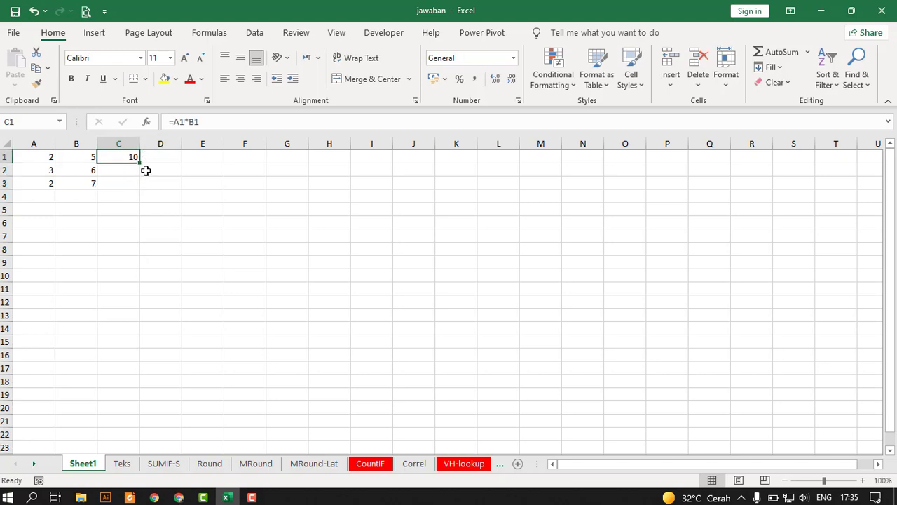
key(Delete)
key(Delete)
Step: Enter the formula =$A$1*B1 in cell C1, with A1 as an absolute reference
text(=)
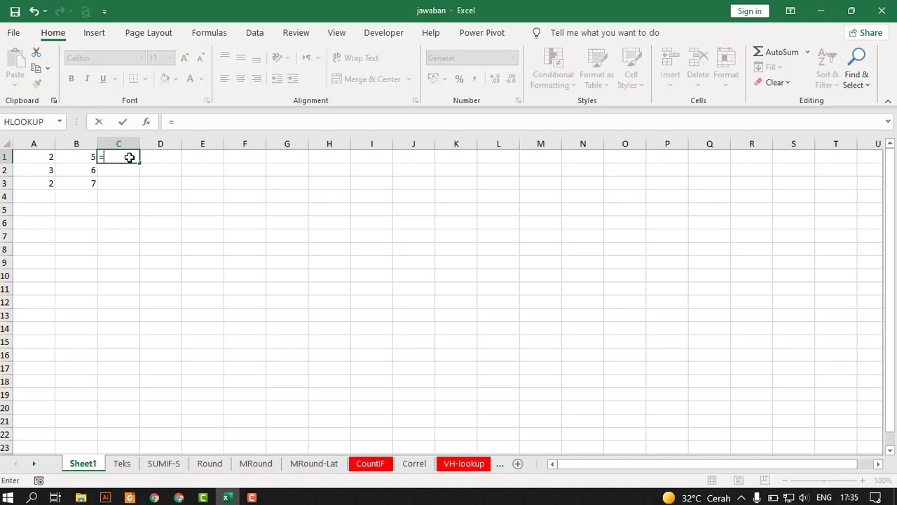
click(35, 158)
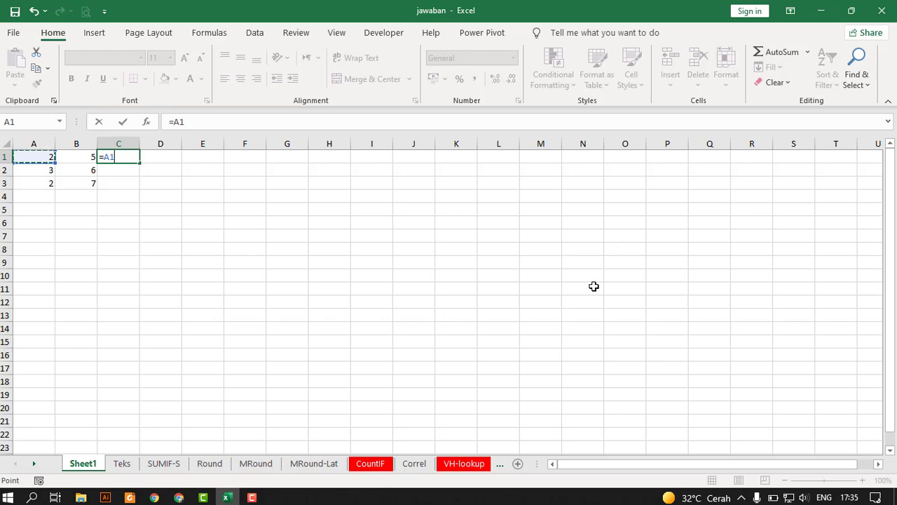
key(F4)
key(F4)
key(F4)
key(F4)
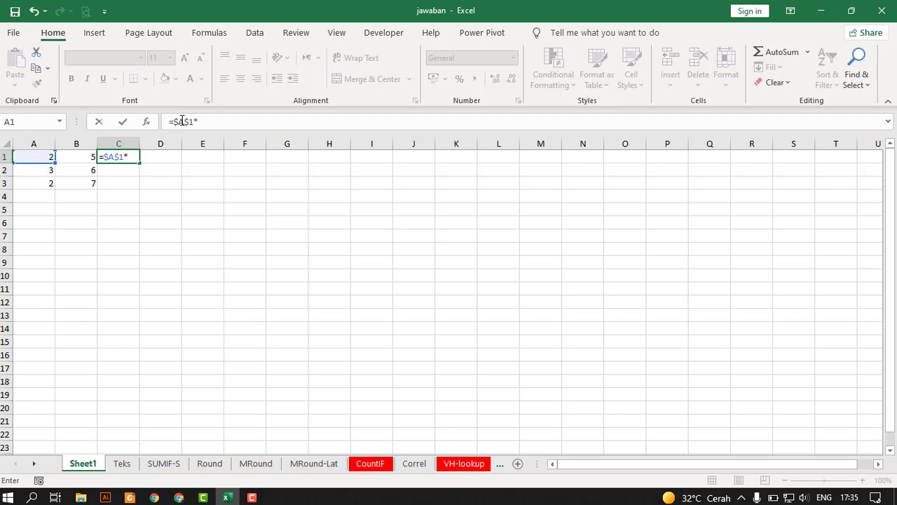
text(*)
click(86, 156)
key(Return)
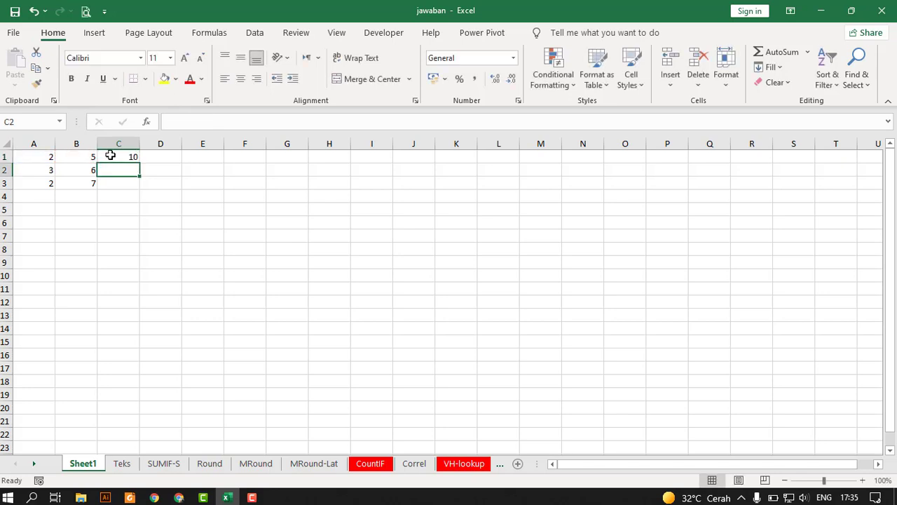
Step: Fill the absolute-reference formula from C1 down through C3
click(130, 157)
drag(139, 163, 136, 186)
click(134, 209)
Step: Examine the copied formula in C3 and the filled range C1:C3 without changing anything
double_click(128, 183)
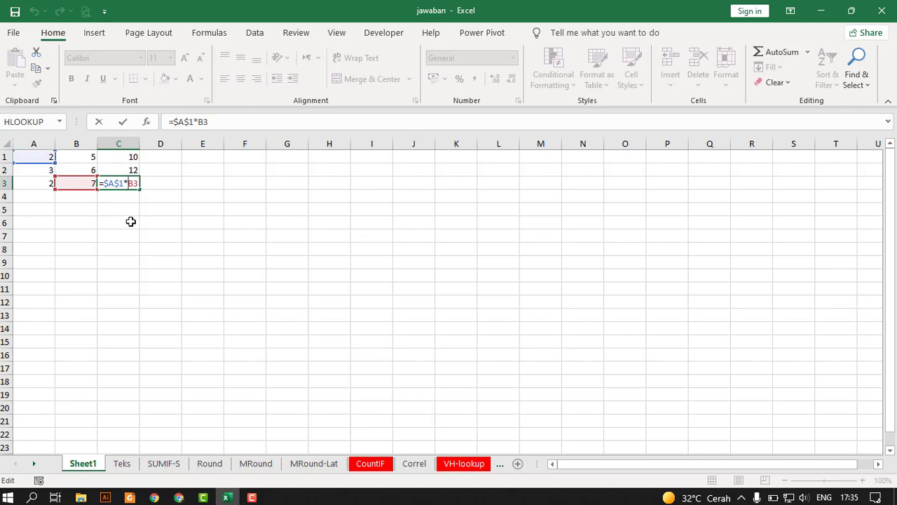
key(Tab)
drag(124, 156, 125, 181)
click(105, 232)
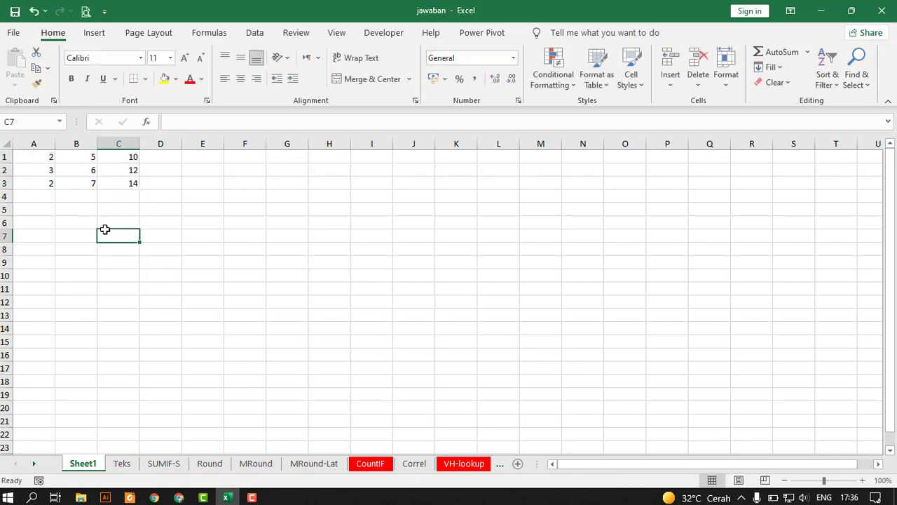
Step: Switch to Foxit Reader and view the page 7 slide on absolute addresses and the Name Box
click(130, 497)
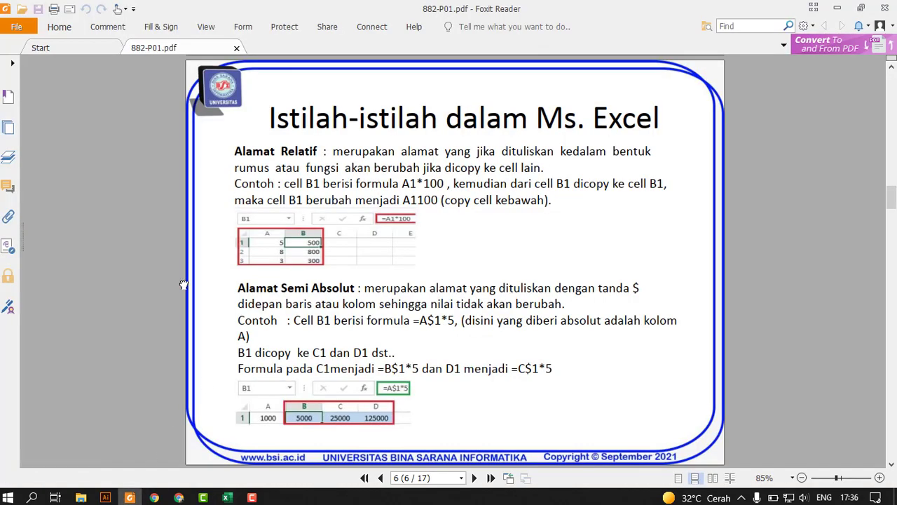
scroll(184, 285, down, 2)
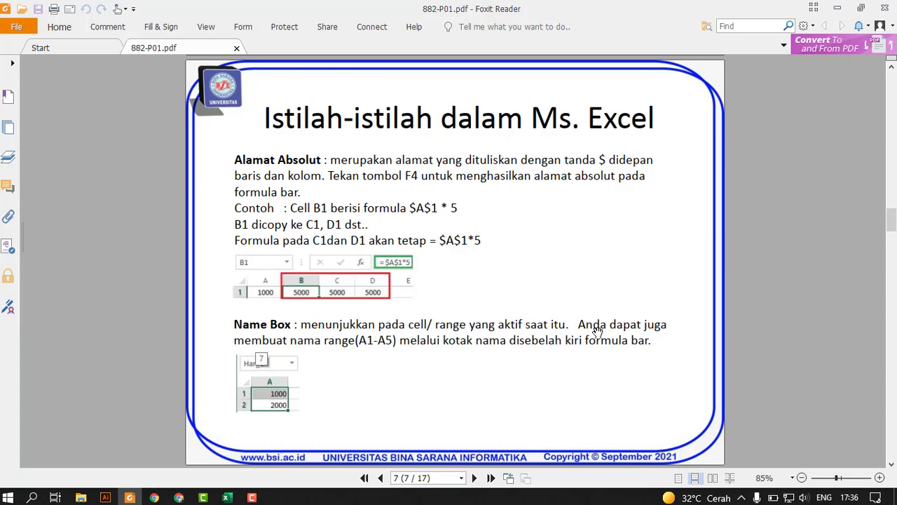
Step: Return to Excel and name the range A1:A2 "rubah"
key(alt+Tab)
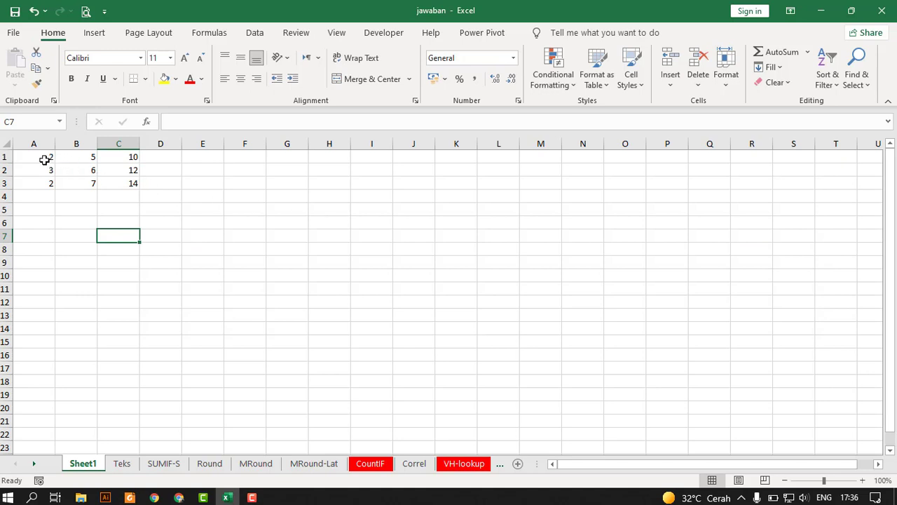
click(44, 160)
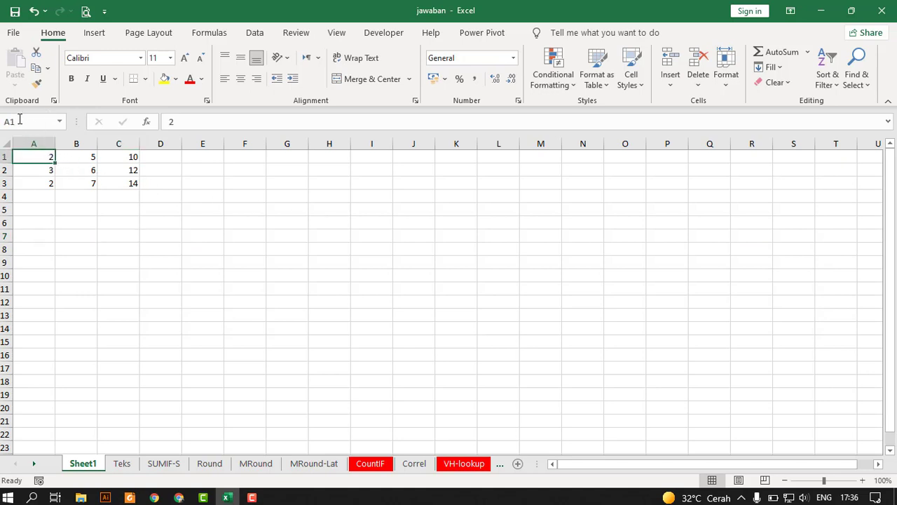
drag(38, 154, 36, 167)
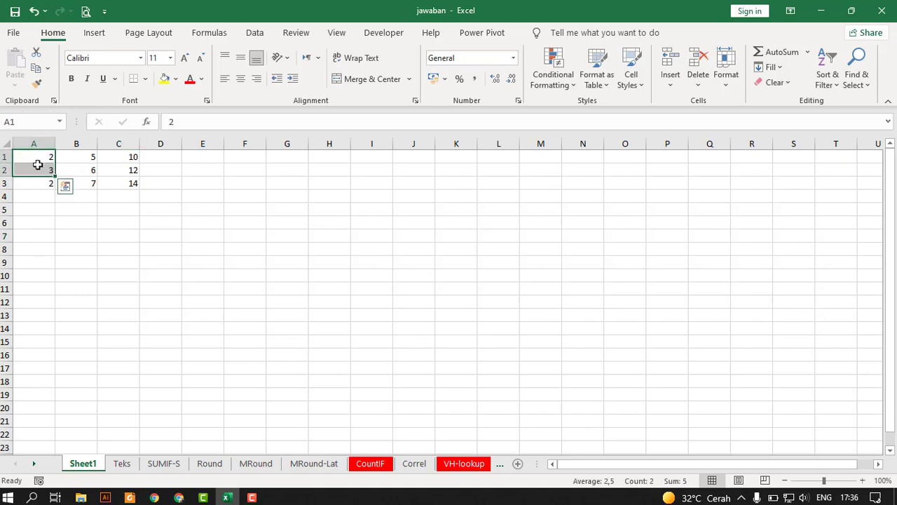
click(47, 120)
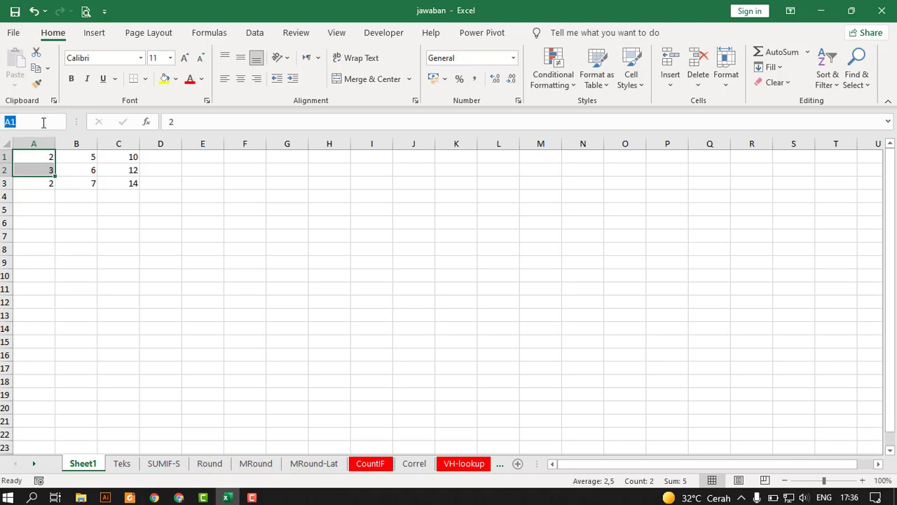
text(rubah)
key(Return)
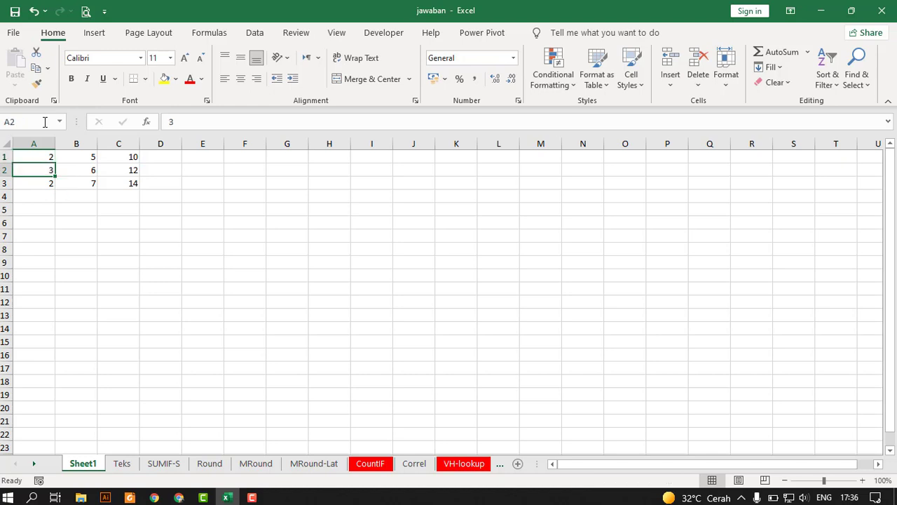
Step: Test the named range rubah by jumping to it from different cells, and finish with cell A4 selected
click(59, 122)
click(60, 134)
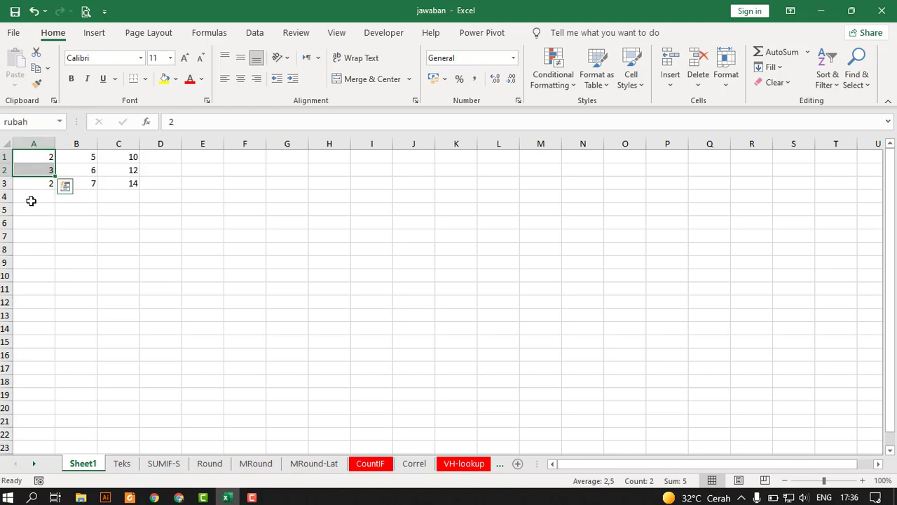
click(30, 206)
click(315, 291)
click(764, 325)
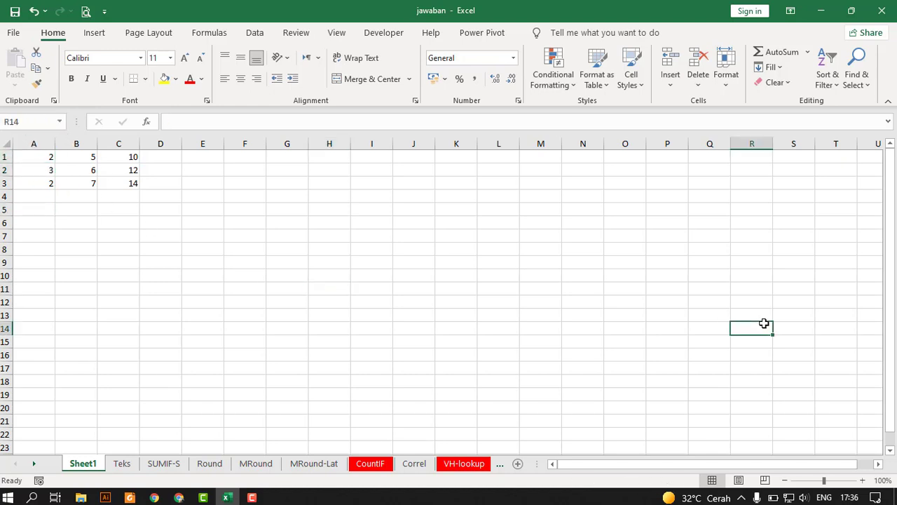
click(61, 122)
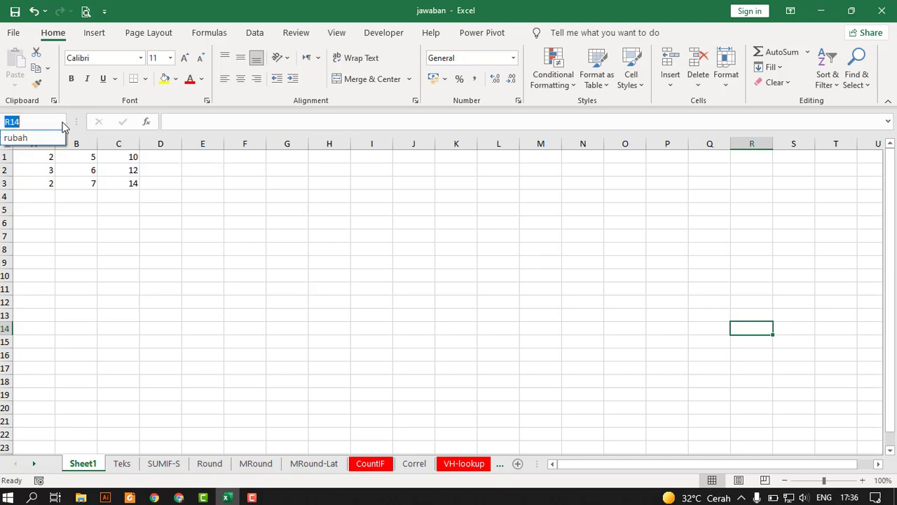
click(50, 135)
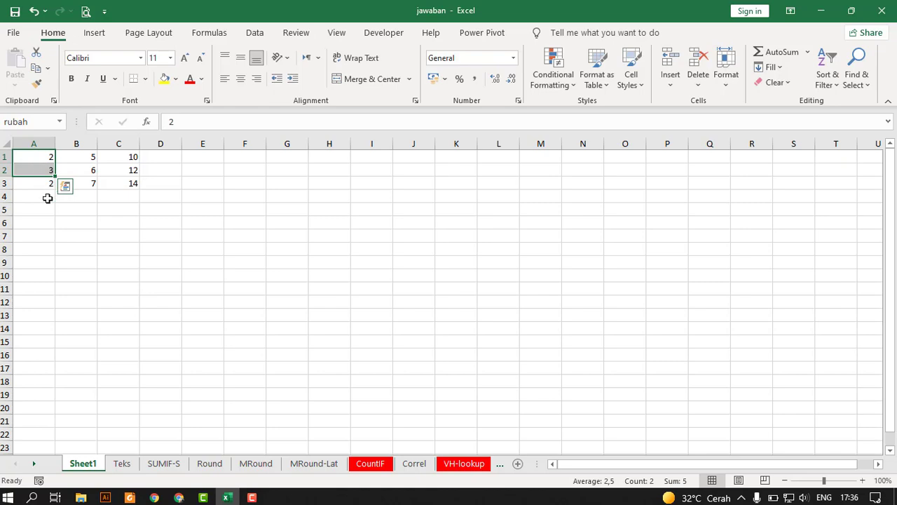
click(47, 196)
Step: Switch to Foxit Reader and view the "Formula dan Fungsi" slide on page 8
key(alt+Tab)
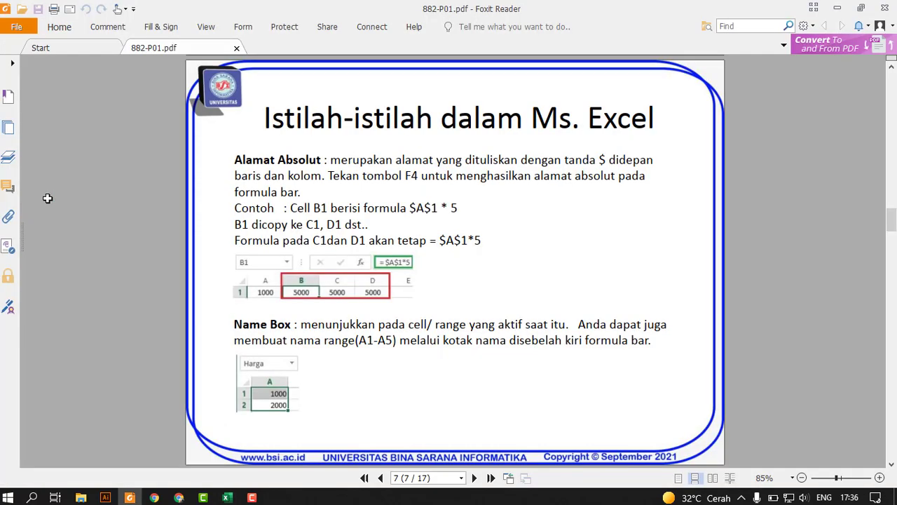
scroll(48, 199, down, 1)
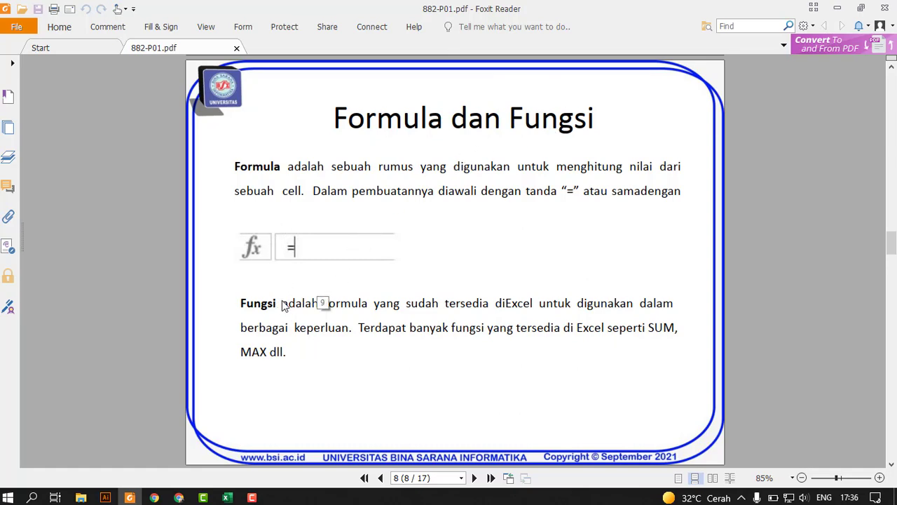
Step: Return to Excel and view the Insert Function dialog for cell A4, leaving it without inserting a function
key(alt+Tab)
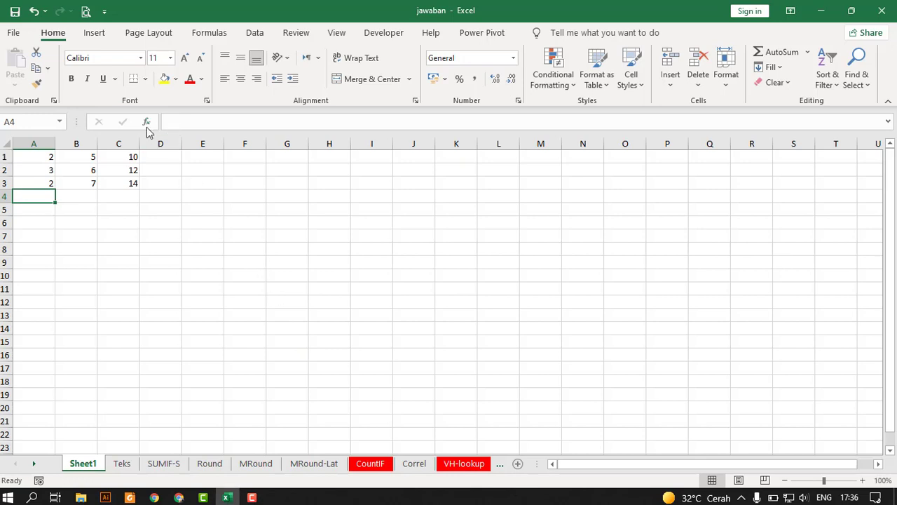
click(146, 122)
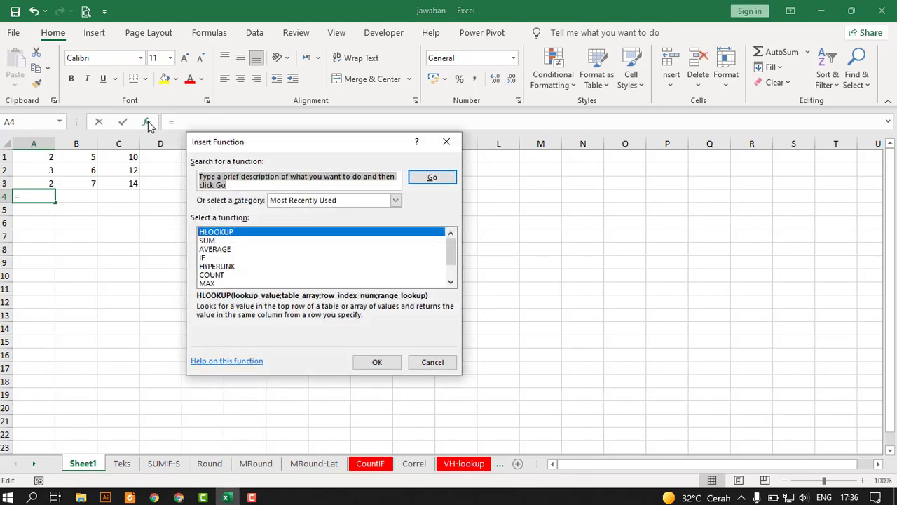
click(448, 141)
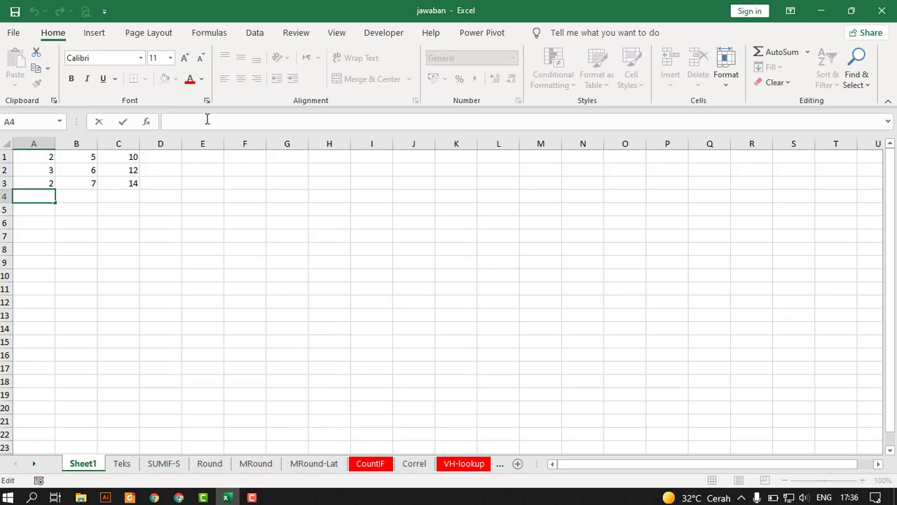
click(146, 122)
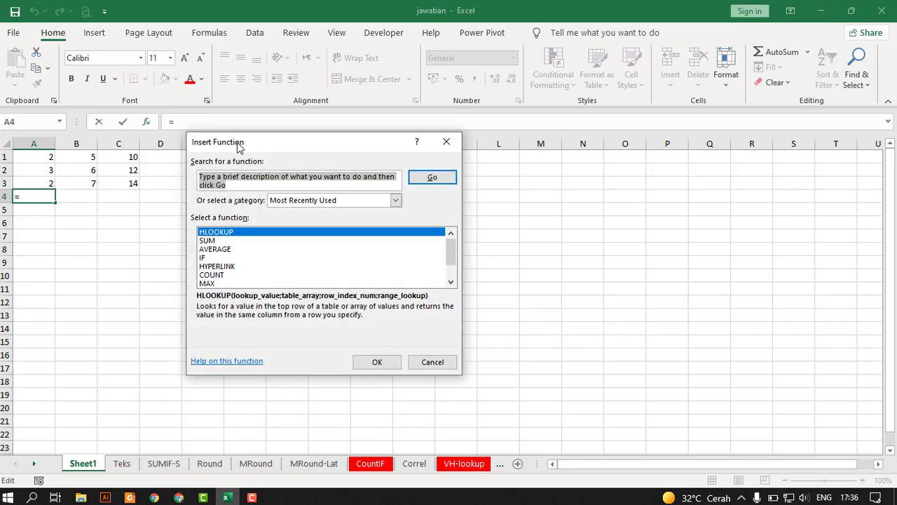
click(455, 146)
Step: Review the formula in C1 and clear the contents of C1:C3
click(123, 156)
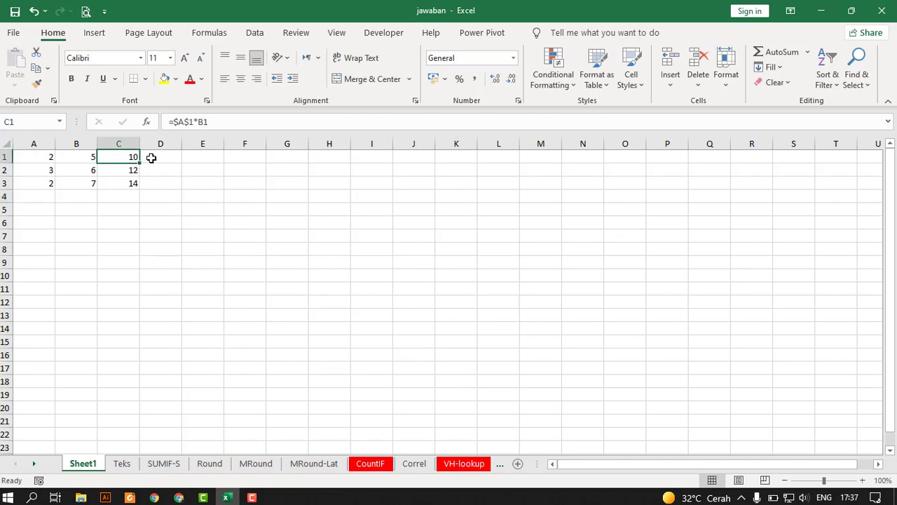
click(147, 155)
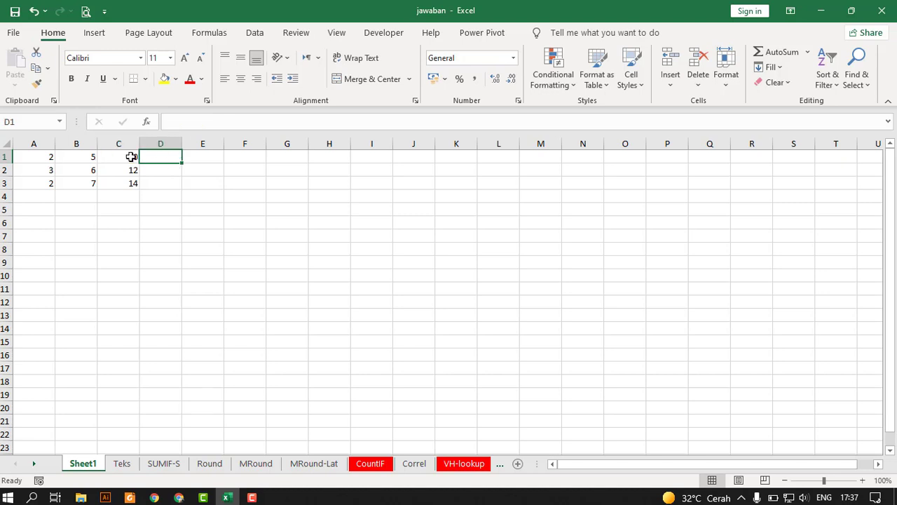
drag(131, 157, 132, 180)
key(Delete)
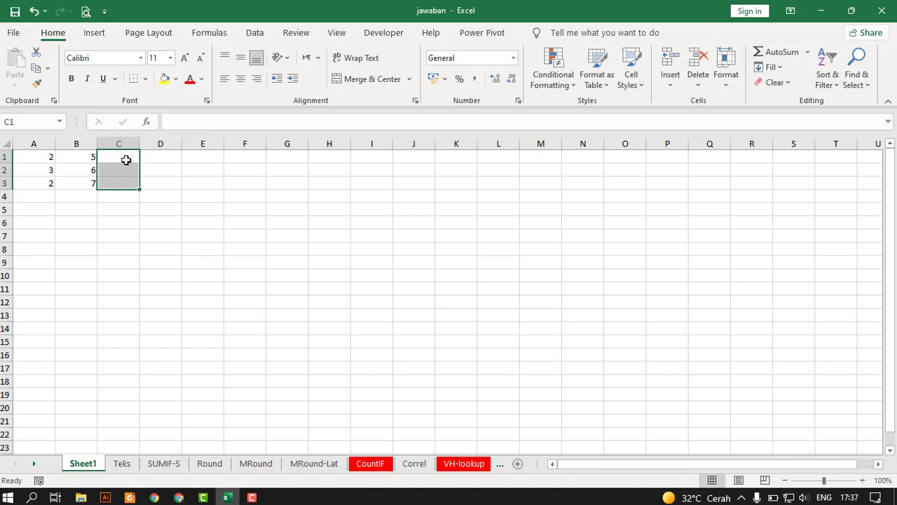
Step: Add the values of A1:B1 in cell C1 with AutoSum
click(125, 160)
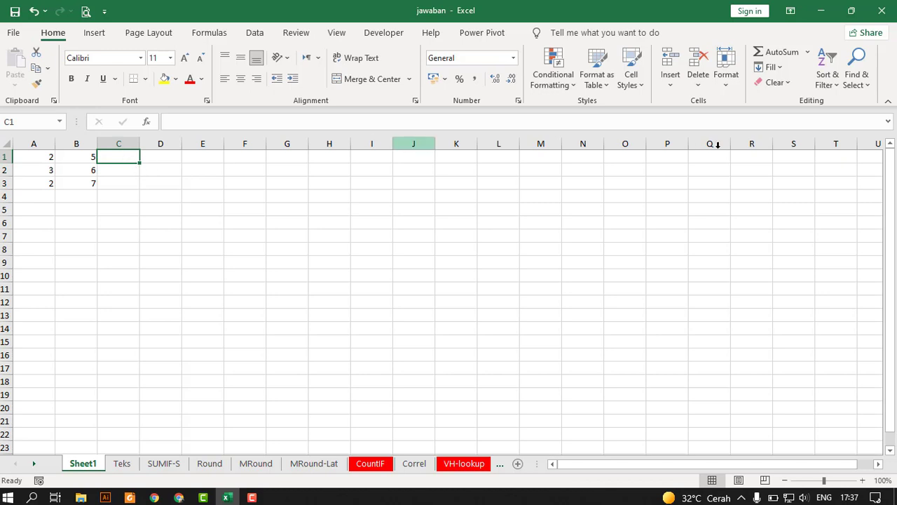
click(777, 59)
key(Tab)
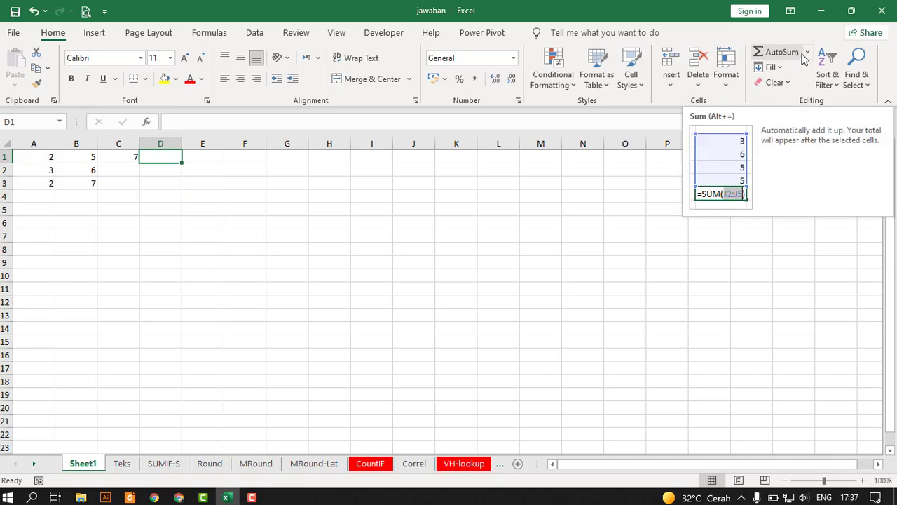
Step: Look through the AutoSum functions and the Insert Function list for cell D1 without inserting any, and check the formula in C1
click(807, 54)
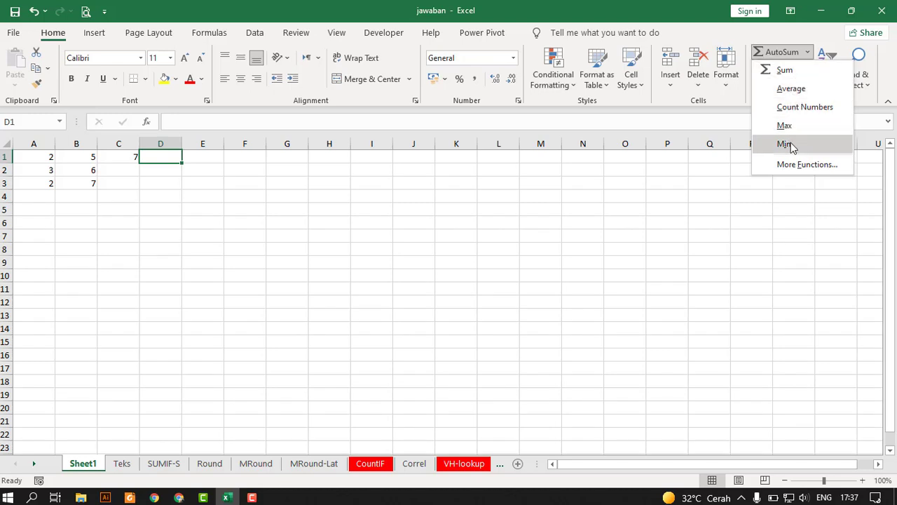
click(799, 166)
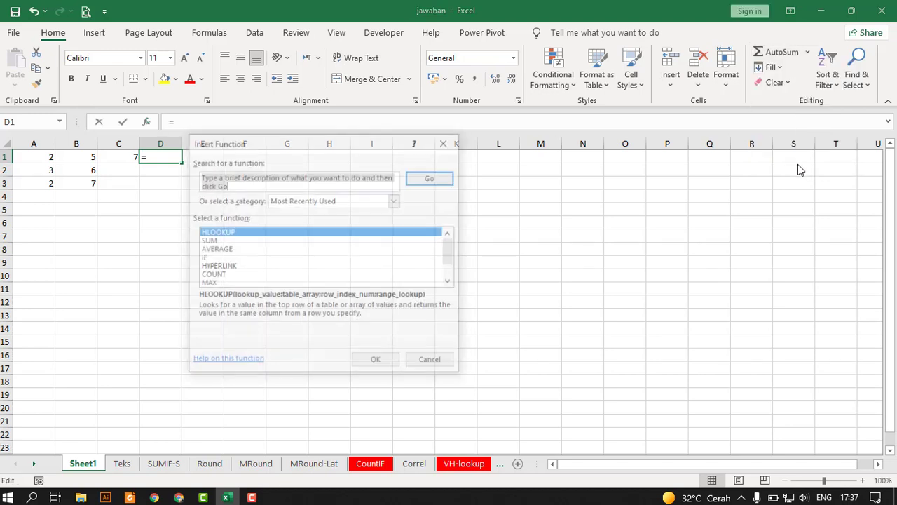
scroll(452, 251, down, 1)
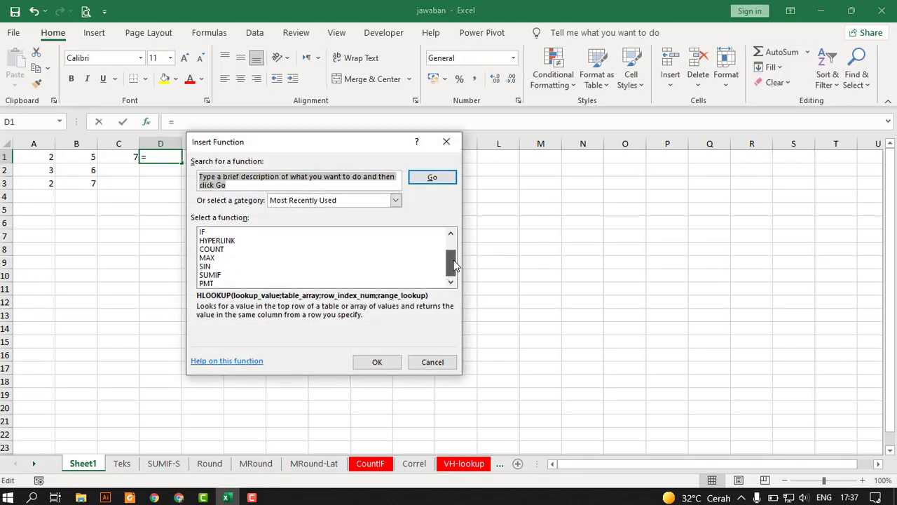
scroll(453, 251, up, 1)
click(447, 142)
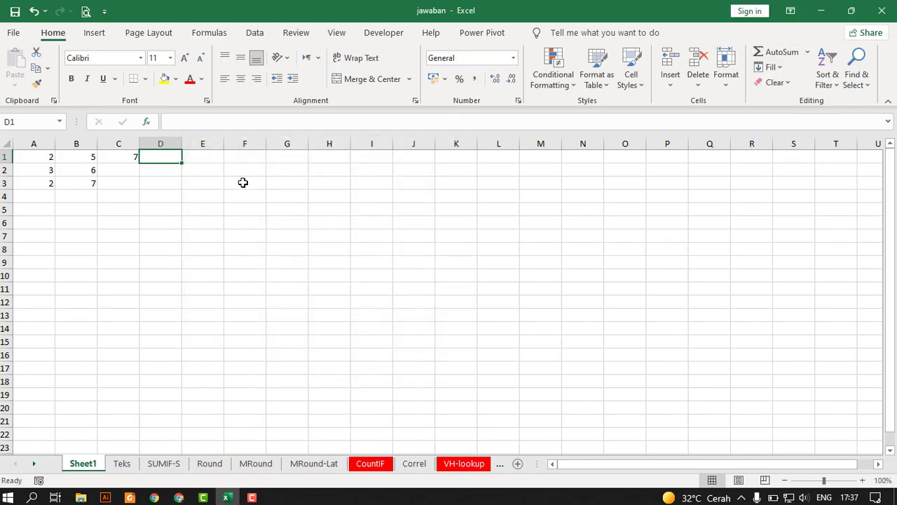
click(134, 184)
click(127, 162)
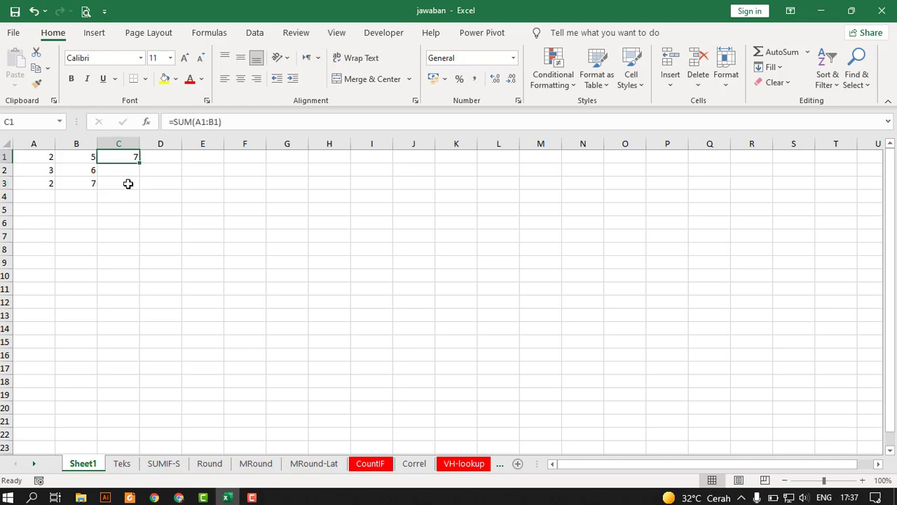
click(127, 184)
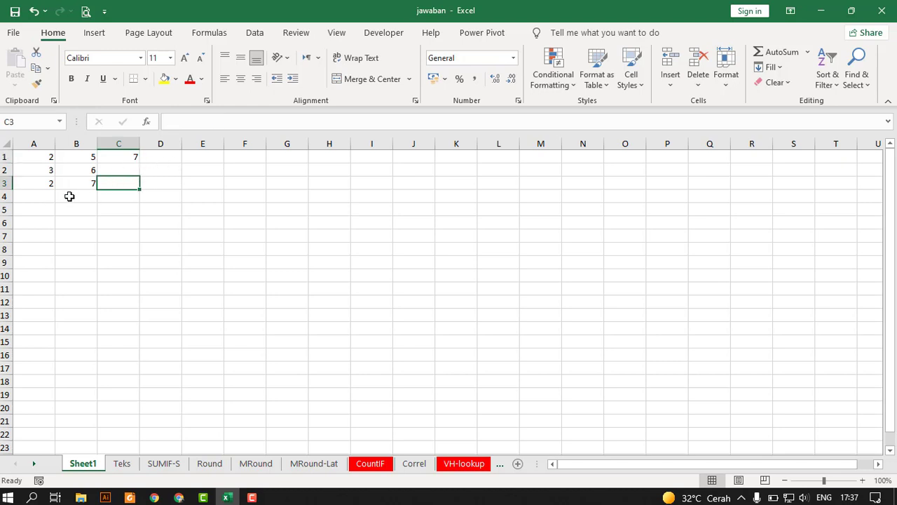
Step: Label cell A4 "avg"
click(34, 196)
text(avg)
key(Tab)
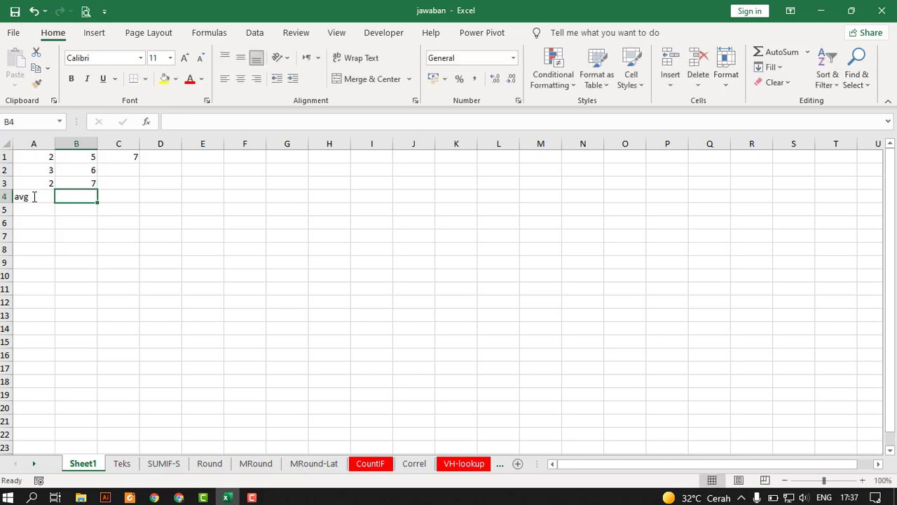
text(=av)
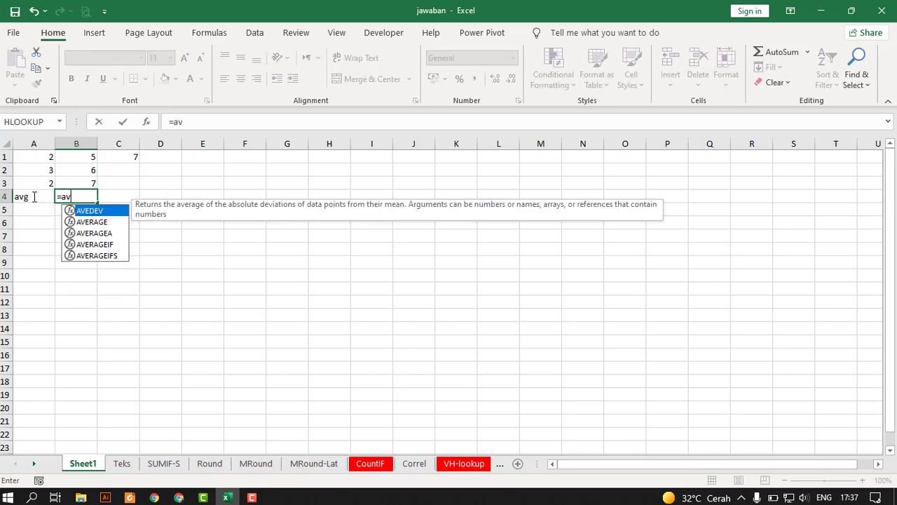
key(BackSpace)
key(BackSpace)
key(BackSpace)
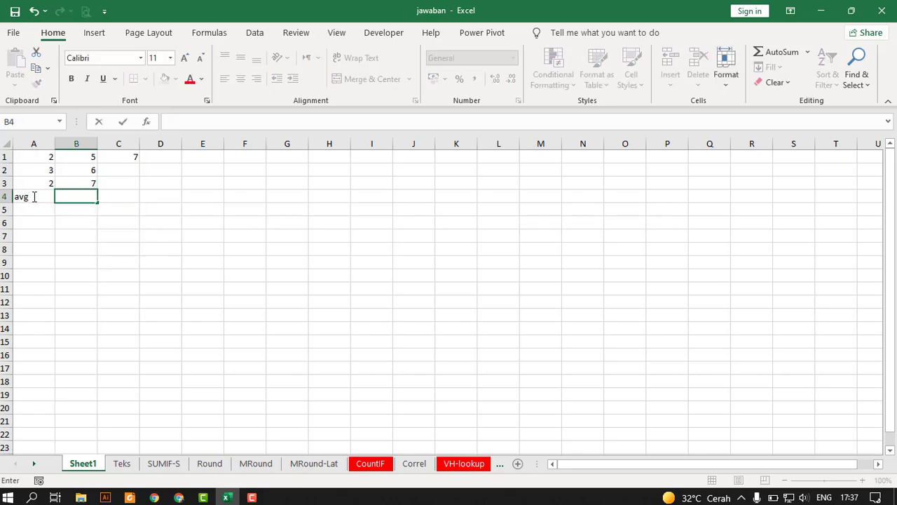
Step: Enter the formula =AVERAGE(B1:B3) in cell B4 and reselect the cell to review it
text(=)
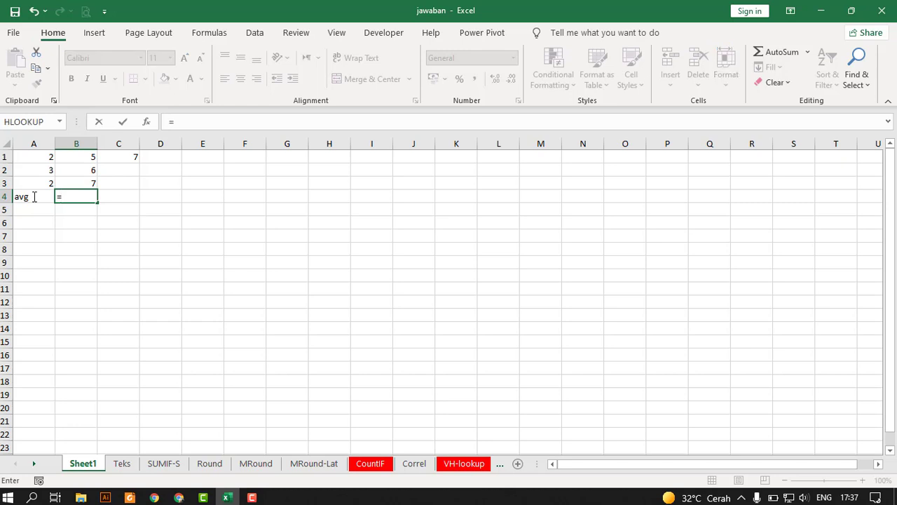
text(ave)
text(rage)
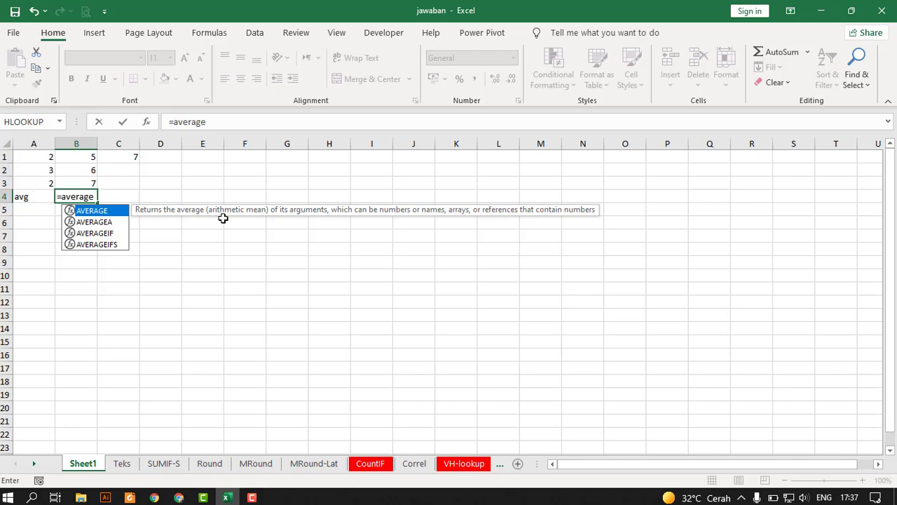
text(()
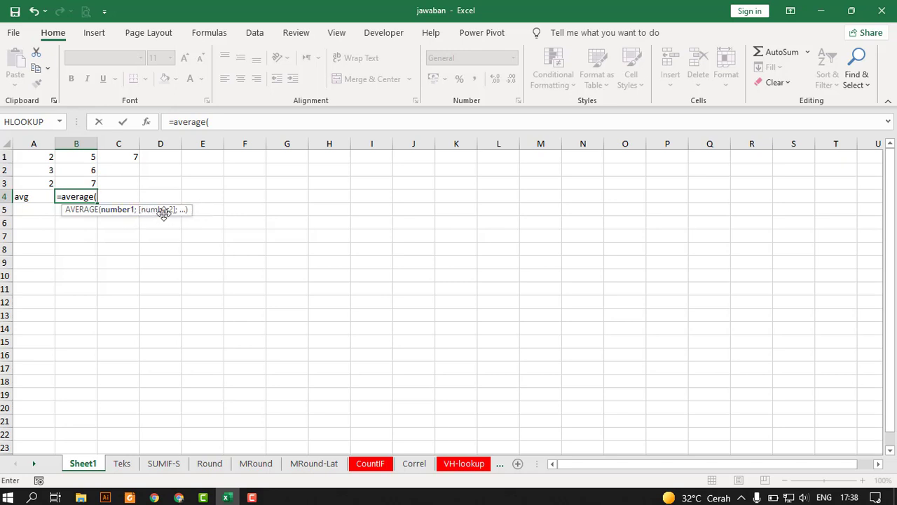
click(90, 156)
drag(90, 156, 93, 184)
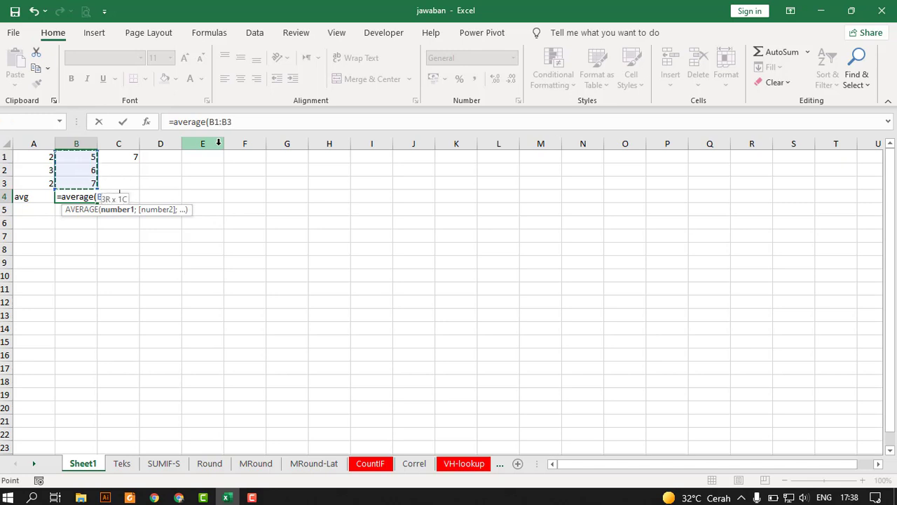
text())
key(Return)
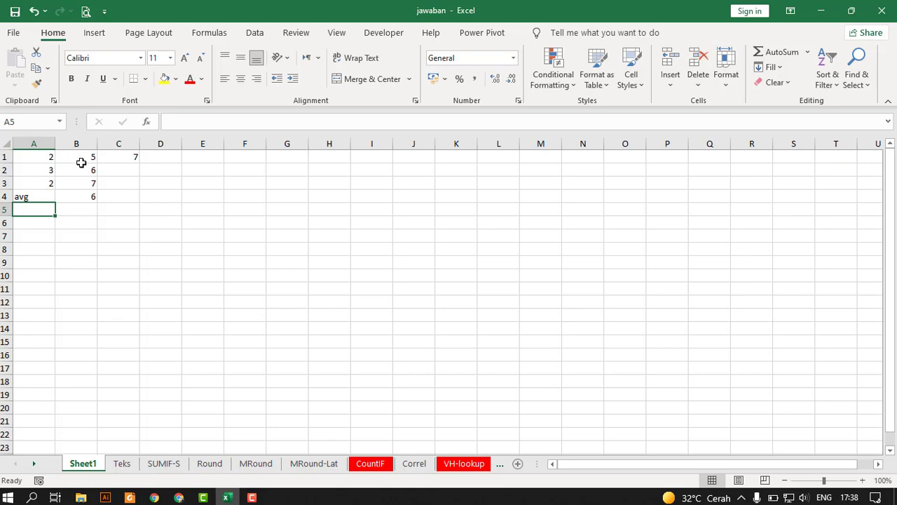
click(82, 198)
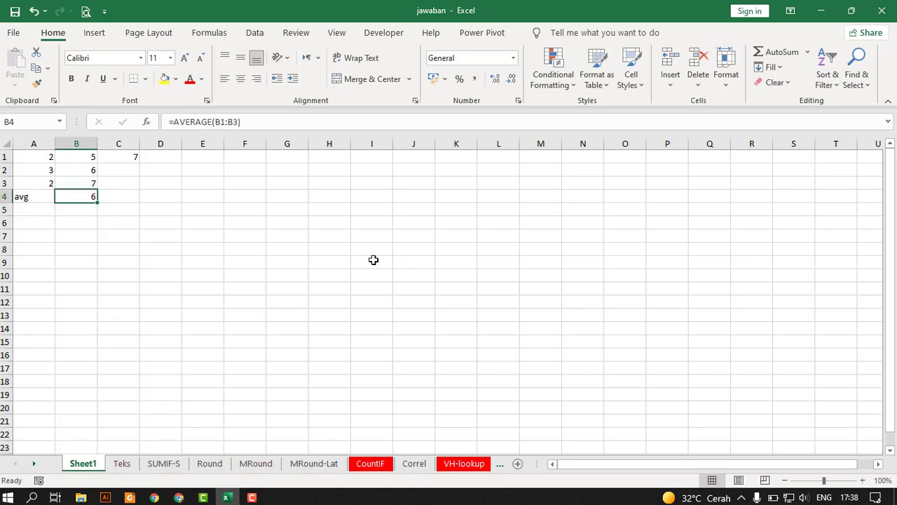
Step: Switch to Foxit Reader and browse the "Macam-macam Fungsi" slides through to the "Latihan Soal" slide on page 14
key(alt+Tab)
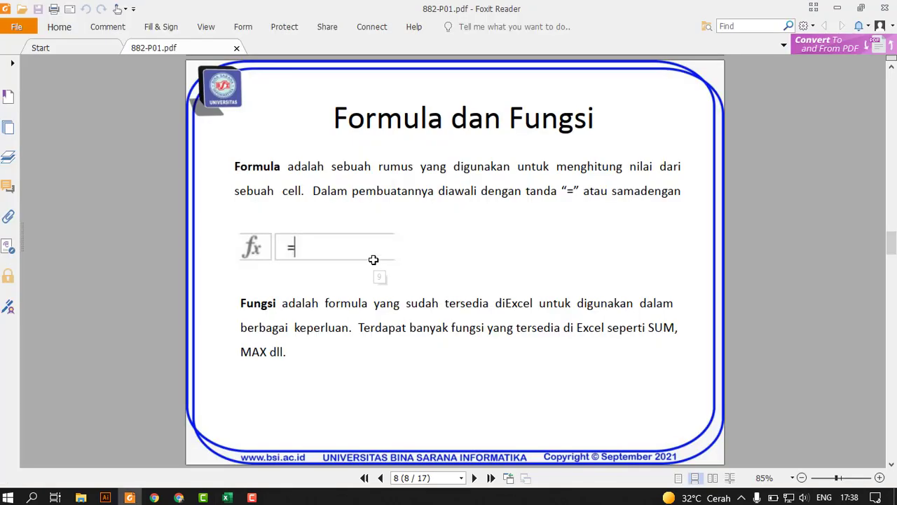
key(Right)
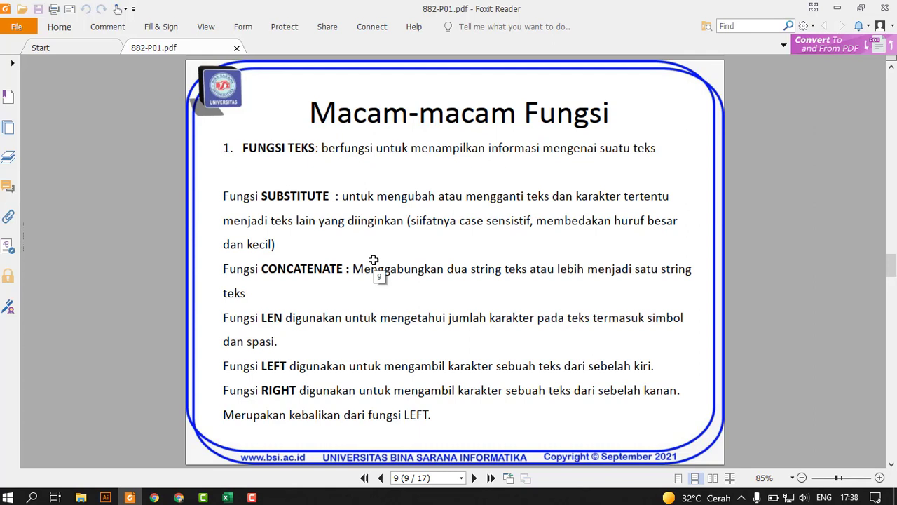
key(Right)
key(Right)
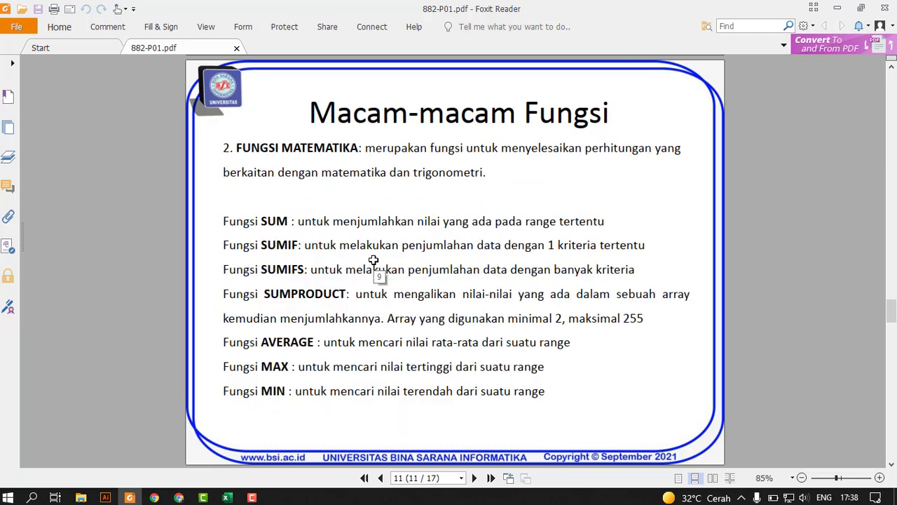
key(Right)
key(Right)
key(Right)
key(Right)
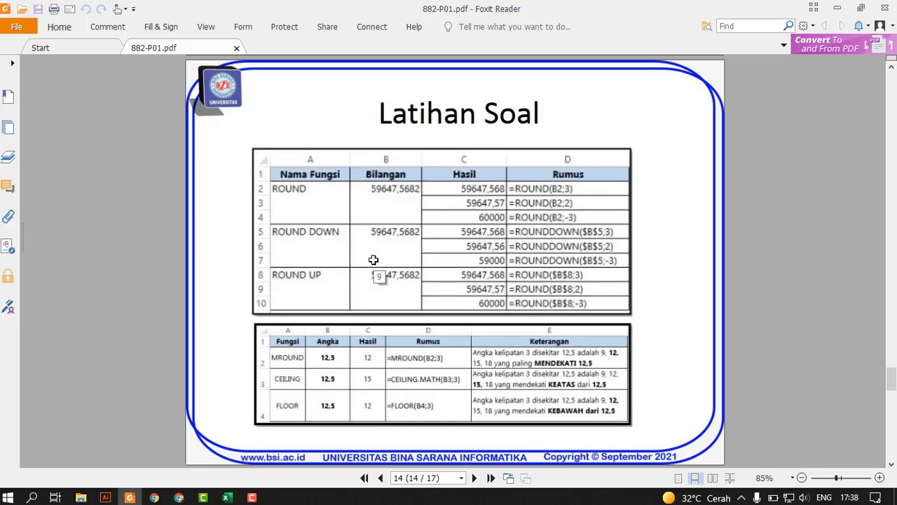
Step: Go back through the text and math function slides on pages 9 to 11, finishing on the page 10 example table
key(Left)
key(Left)
key(Left)
key(Left)
key(Left)
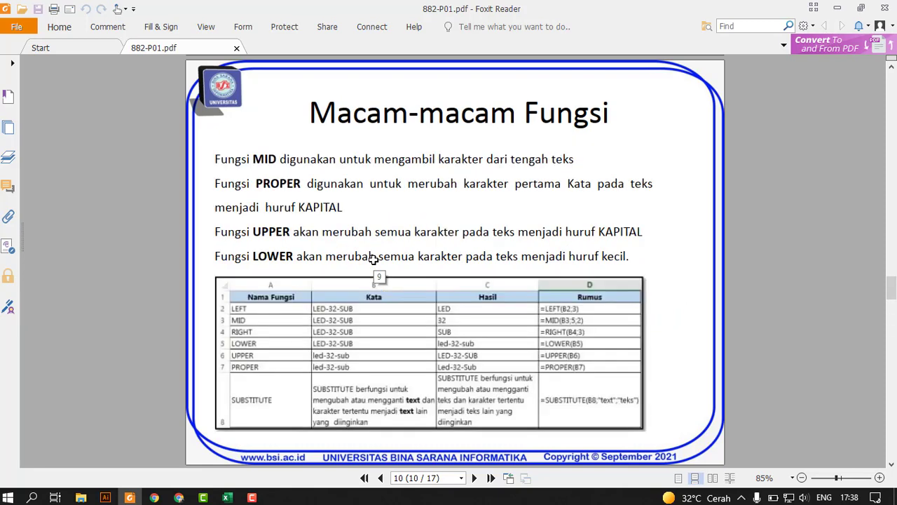
key(Left)
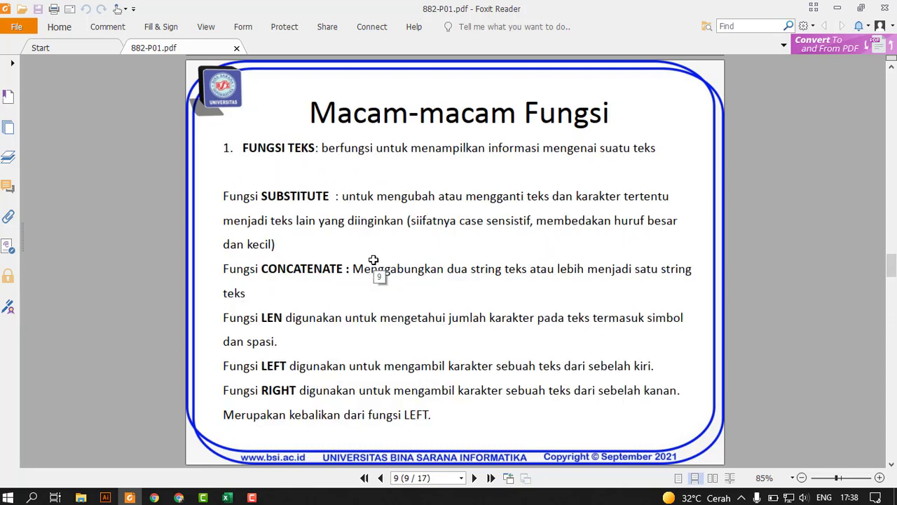
key(Right)
key(Right)
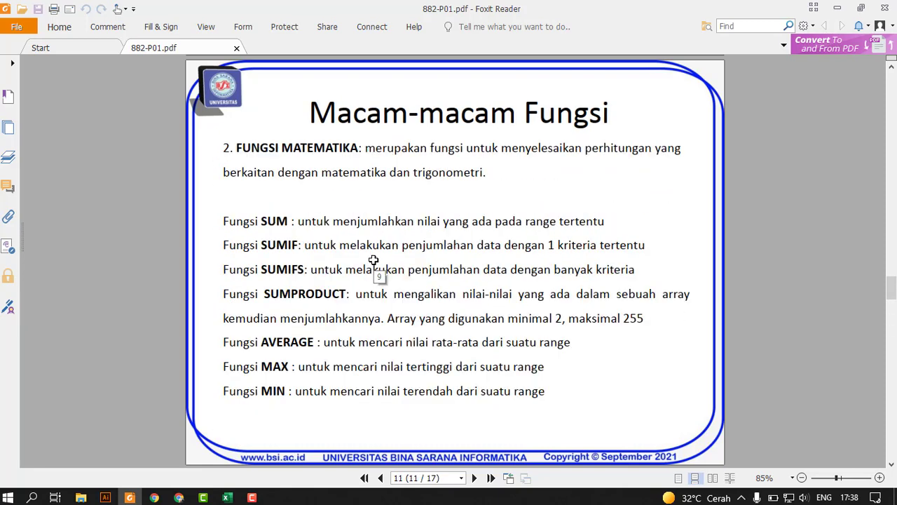
key(Left)
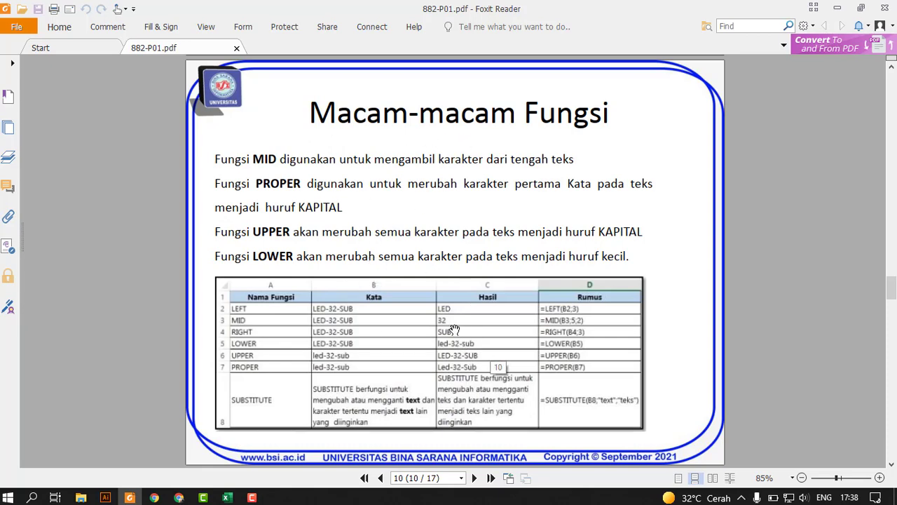
Step: Return to Excel, open the Teks sheet with cell A2 selected, and collapse the ribbon
key(alt+Tab)
click(124, 464)
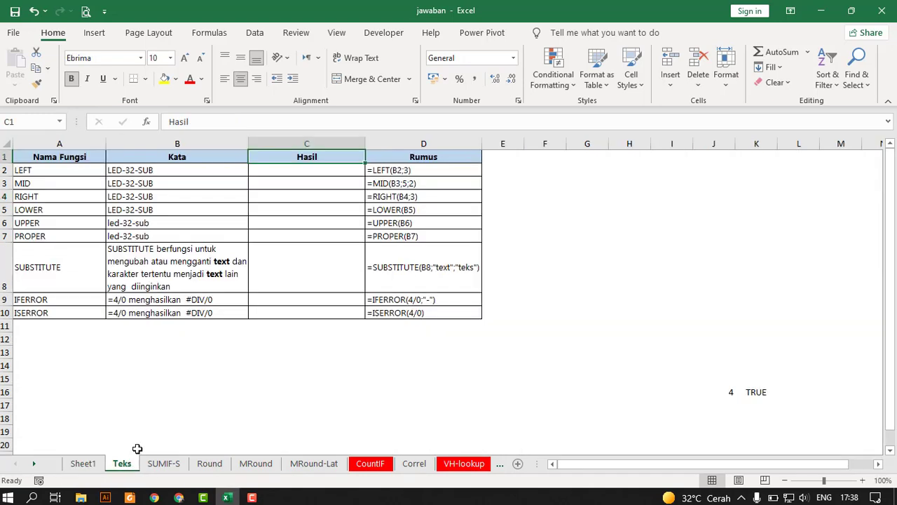
click(176, 361)
click(65, 175)
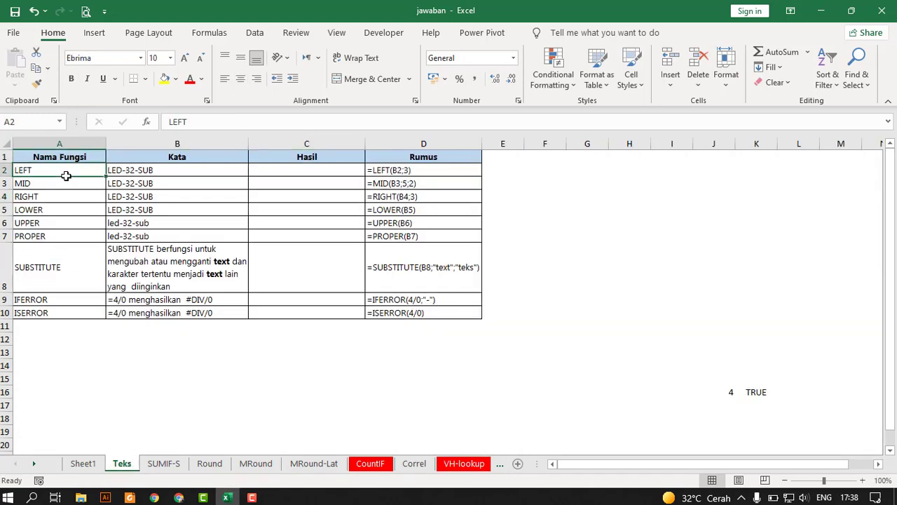
double_click(45, 35)
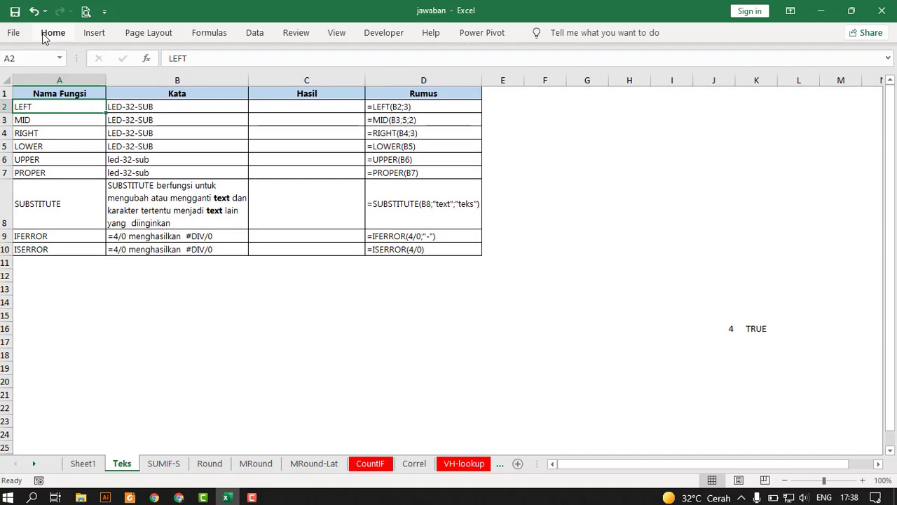
Step: Toggle the ribbon between collapsed and expanded, leaving the Home commands permanently shown
double_click(46, 35)
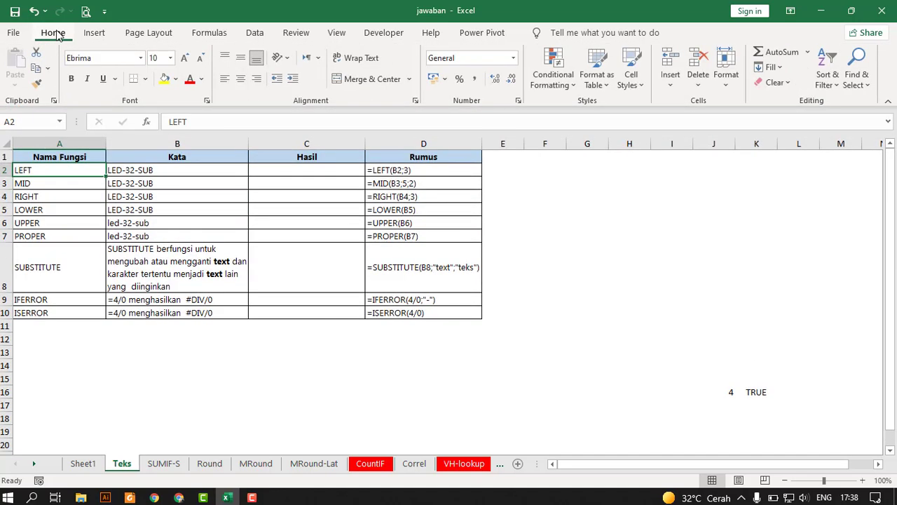
double_click(56, 35)
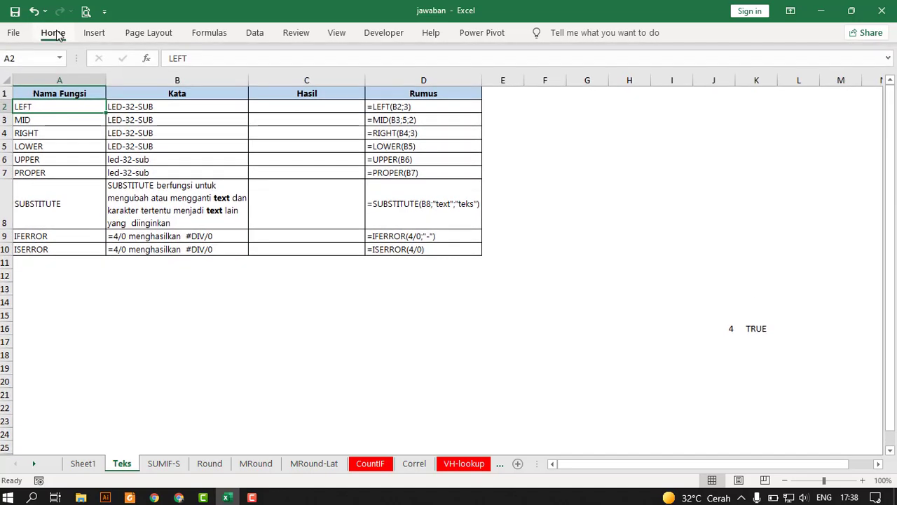
double_click(56, 35)
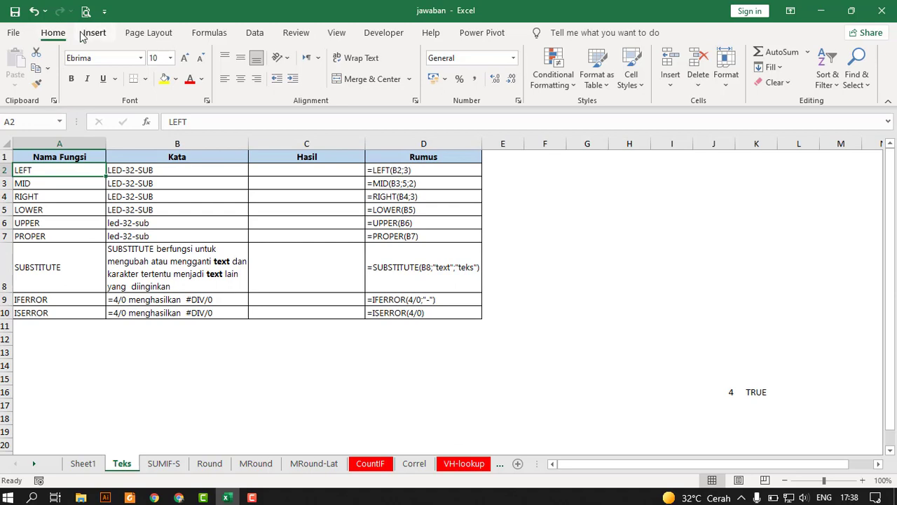
click(83, 35)
click(55, 34)
double_click(58, 35)
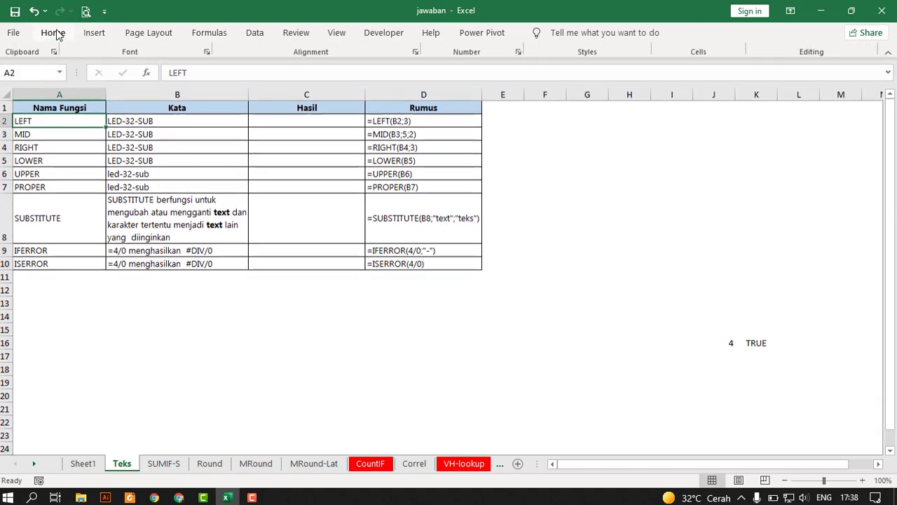
double_click(56, 34)
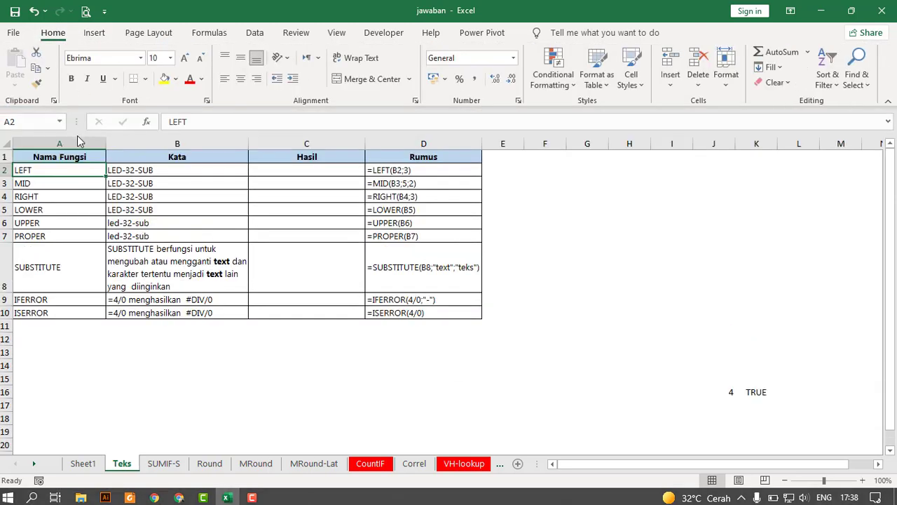
Step: Place Excel and the 882-P01.pdf window in Foxit Reader side by side, with the text function slide on page 9 shown
key(super+Left)
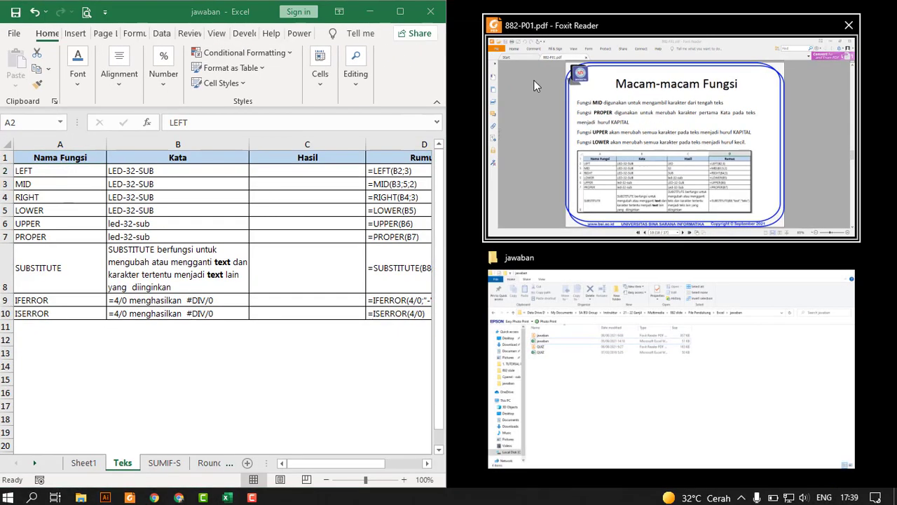
click(534, 80)
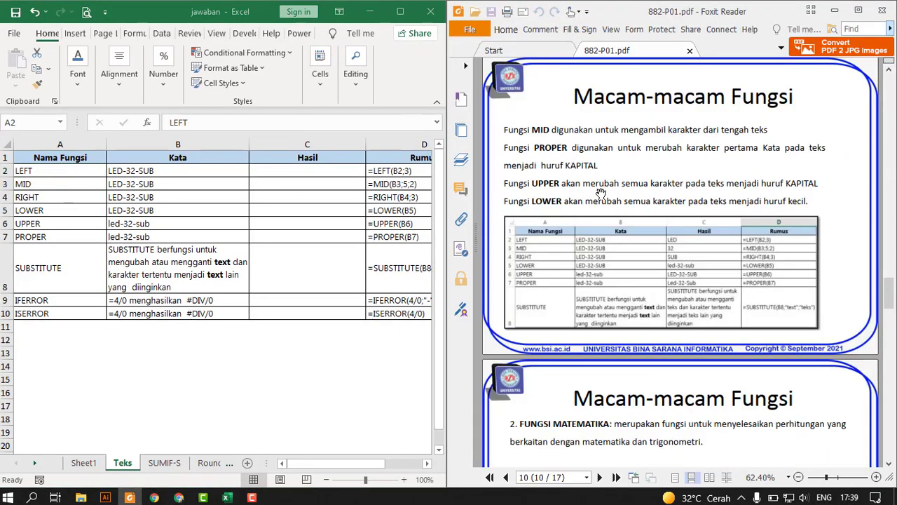
scroll(592, 170, up, 5)
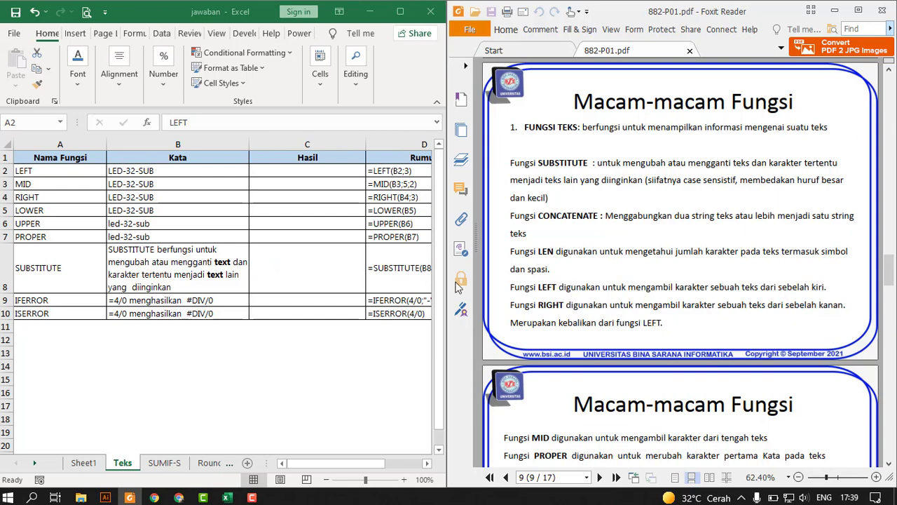
Step: Return to the Teks sheet and go through the example formulas in the Rumus column, ending on the SUBSTITUTE formula in D8
click(320, 248)
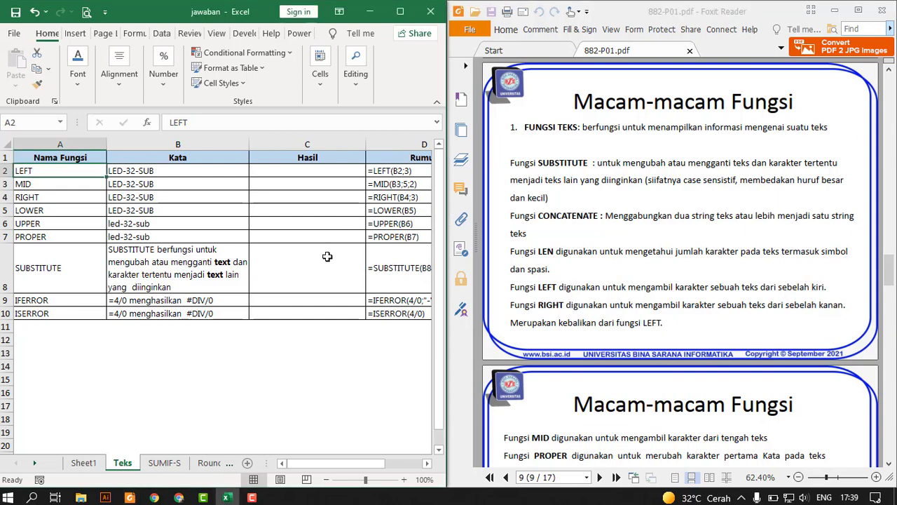
click(328, 255)
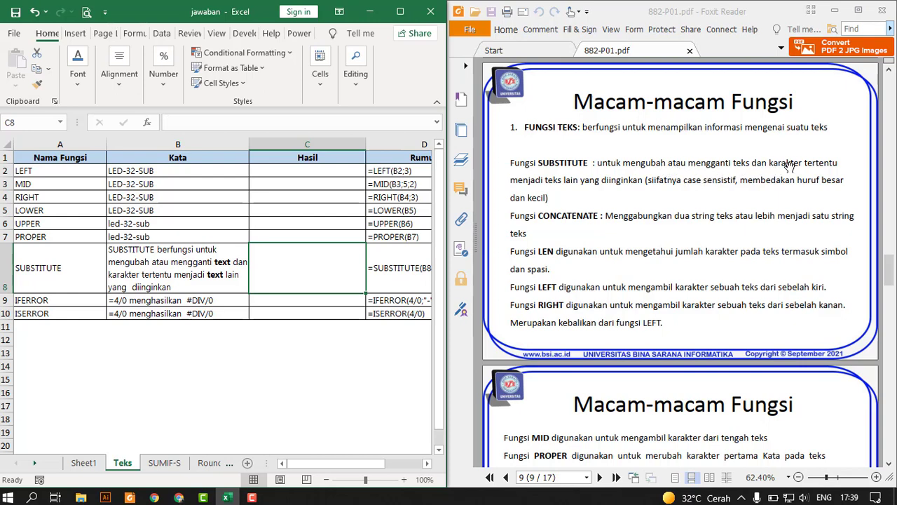
click(394, 260)
click(305, 236)
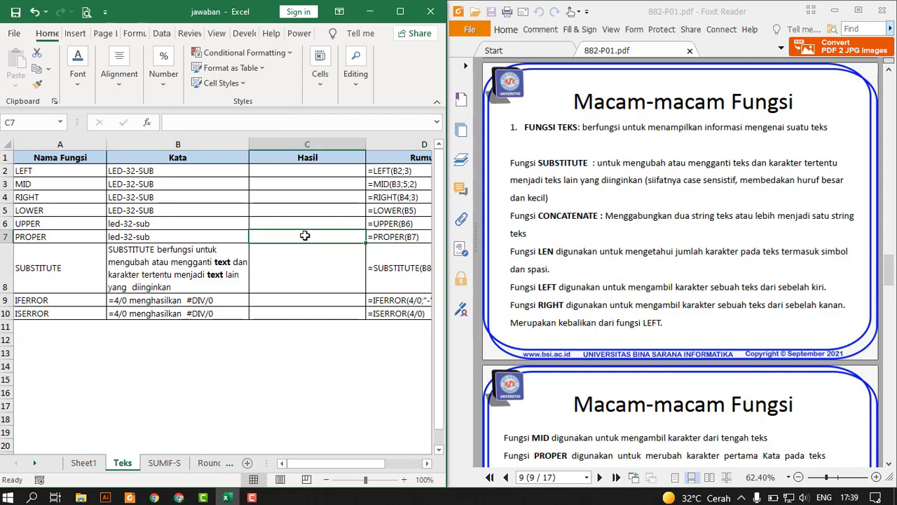
key(Right)
key(Down)
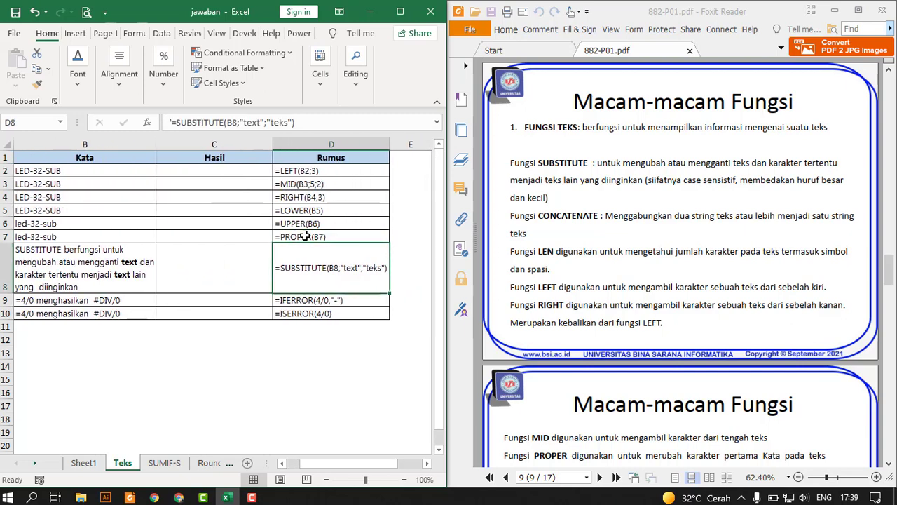
key(Up)
key(Up)
key(Up)
key(Up)
key(Up)
key(Up)
key(Up)
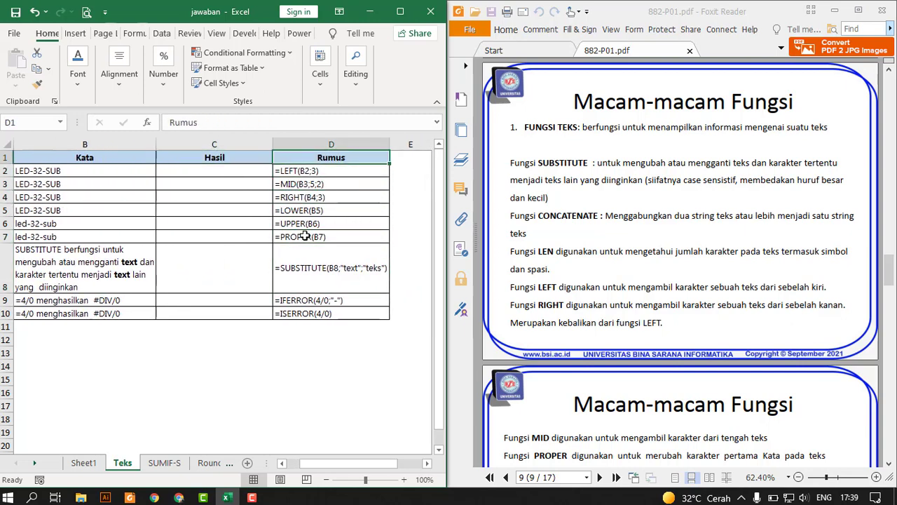
key(Down)
key(Down)
key(Down)
key(Down)
key(Down)
key(Down)
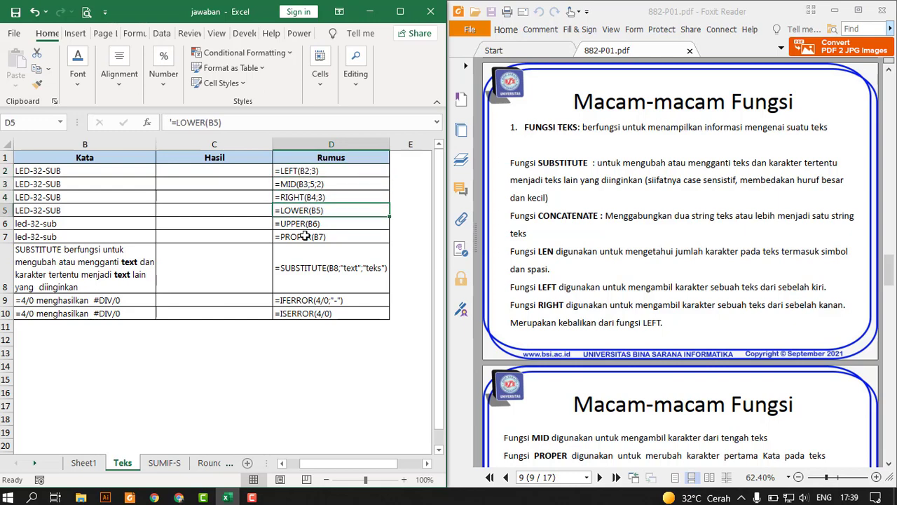
key(Down)
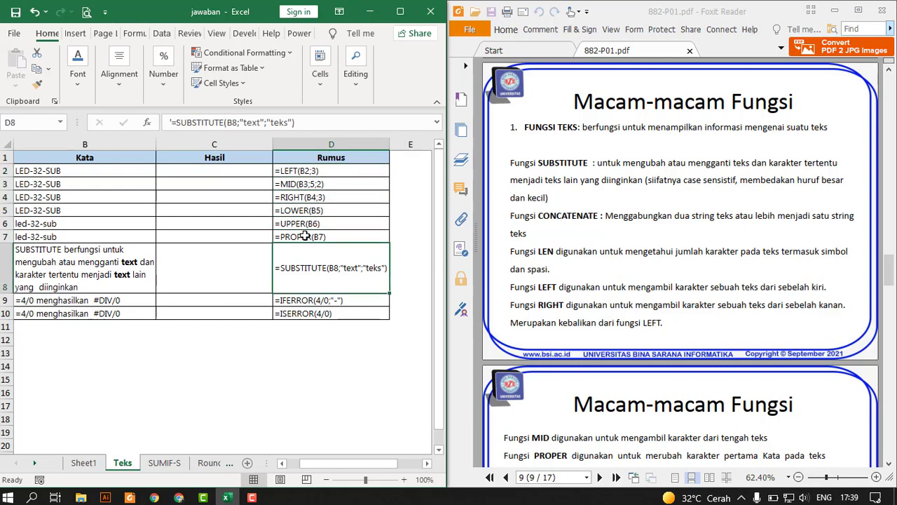
Step: Inspect the leading apostrophe of the SUBSTITUTE formula text in D8 without changing it
click(172, 119)
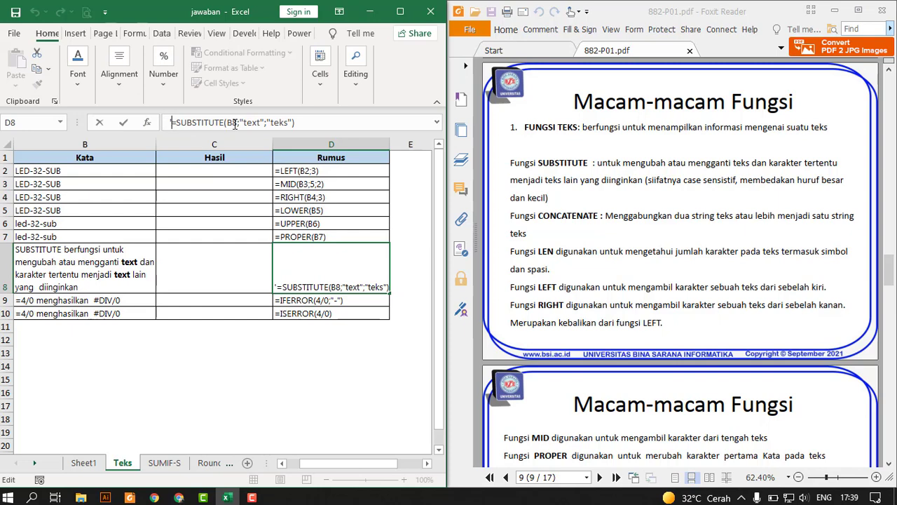
key(Return)
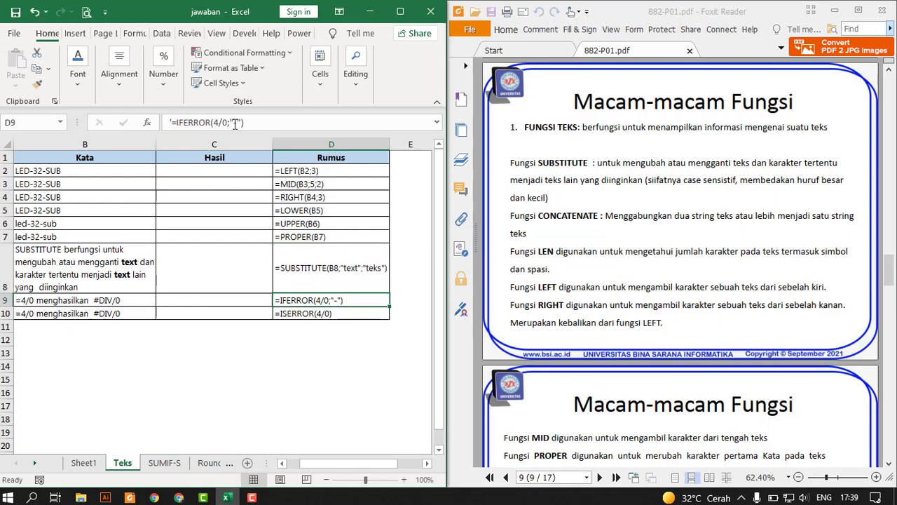
key(Up)
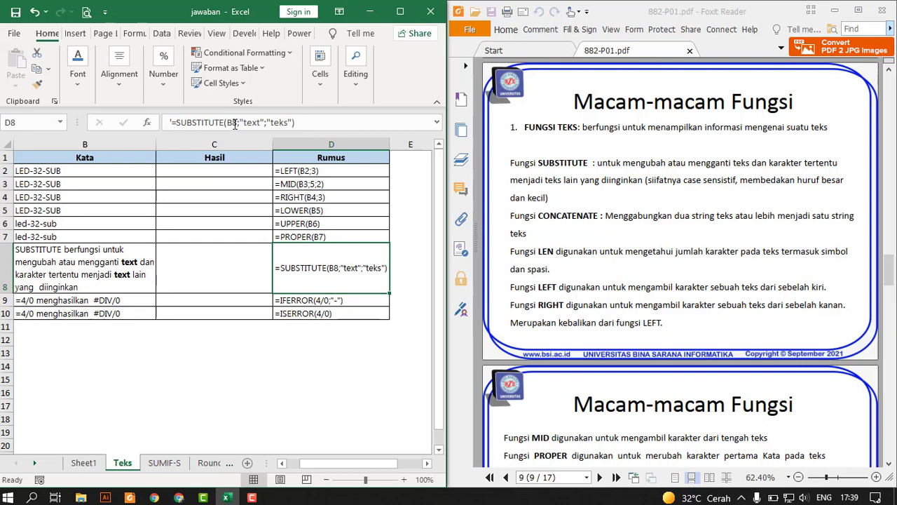
Step: Copy the SUBSTITUTE formula text from D8 into C8 and remove its apostrophe so that =SUBSTITUTE(B8;"text";"teks") is calculated
click(298, 122)
drag(297, 122, 165, 120)
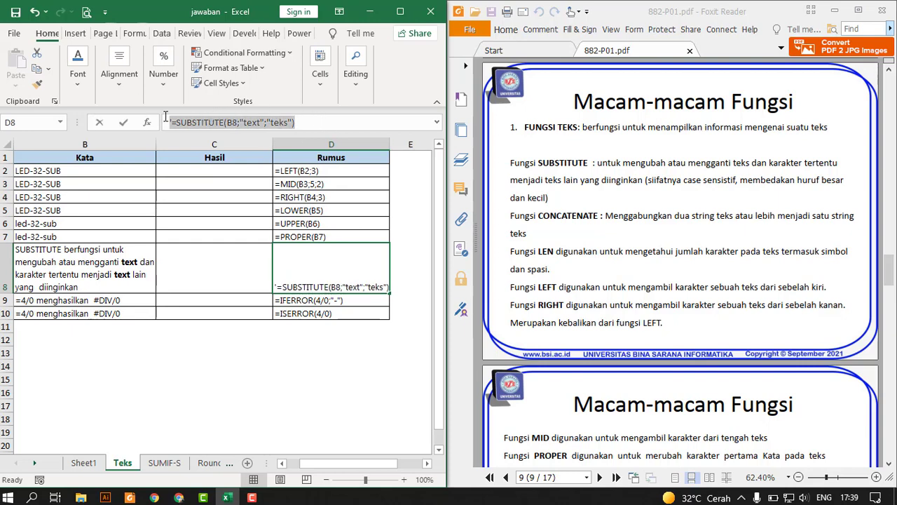
key(ctrl+c)
key(Return)
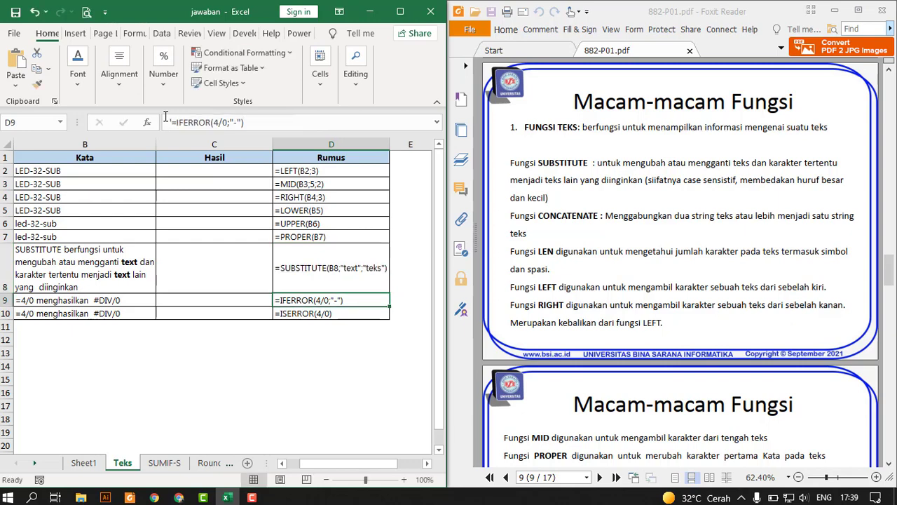
key(Up)
key(Left)
key(ctrl+v)
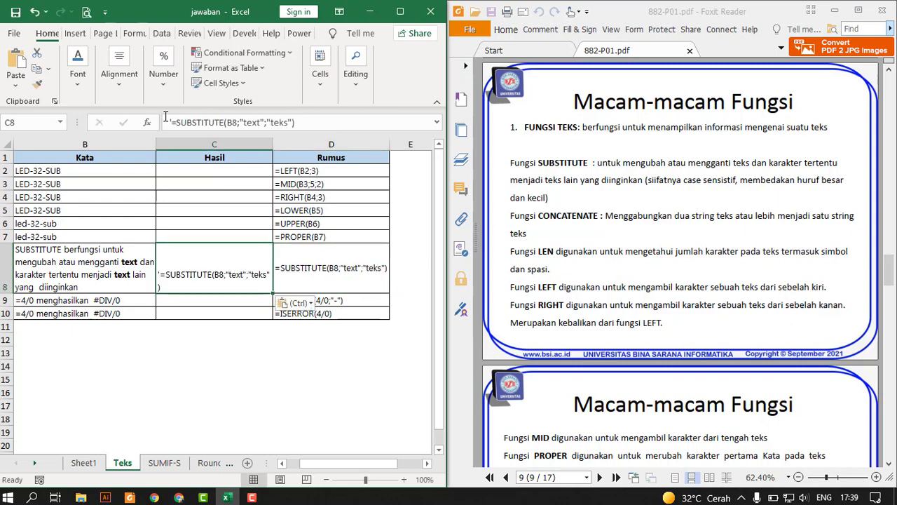
click(177, 122)
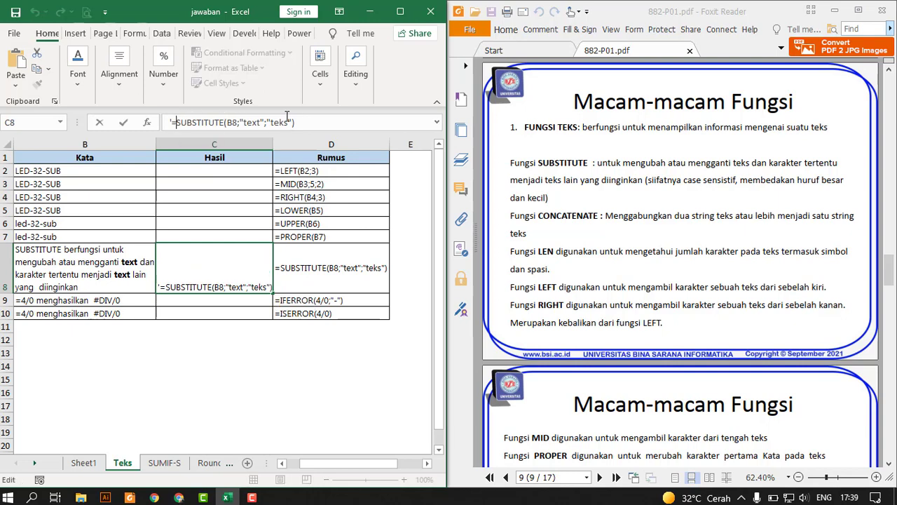
key(BackSpace)
key(Return)
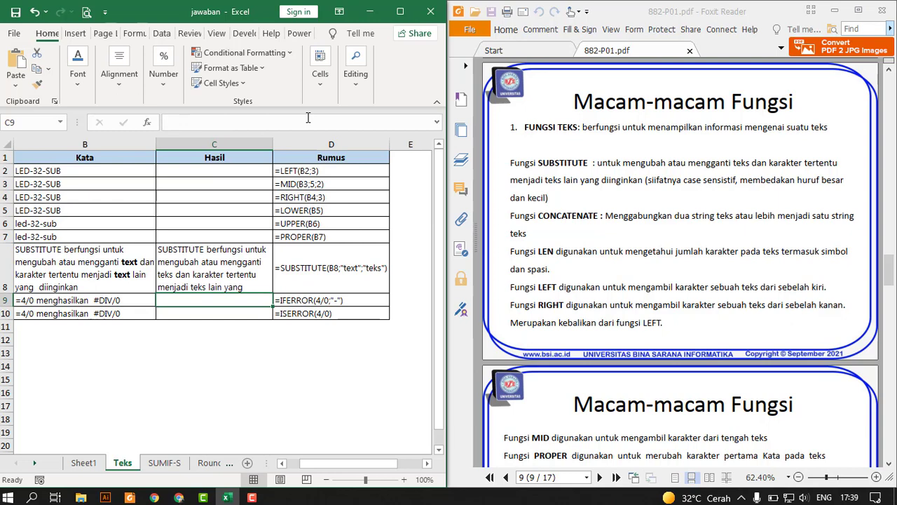
Step: Compare the SUBSTITUTE result in C8 with its row, and clear the formula from C8
key(Up)
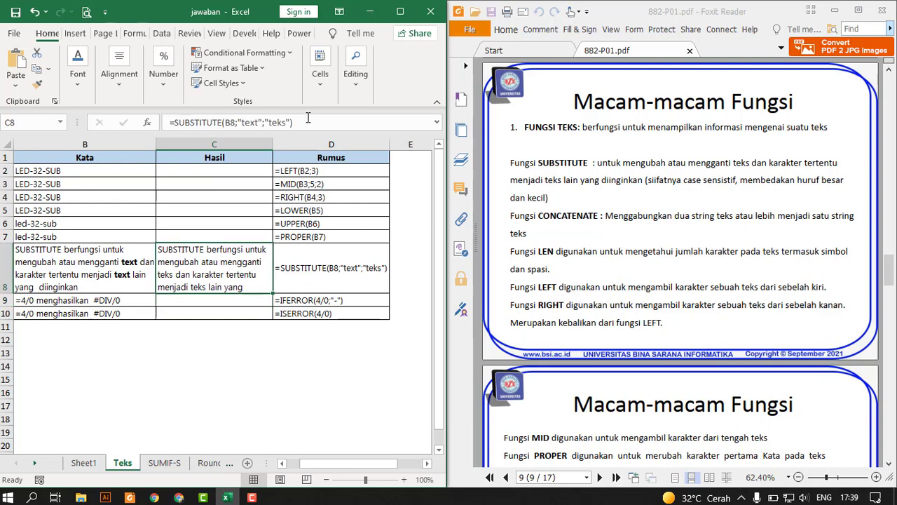
key(Left)
key(Left)
key(Right)
key(Right)
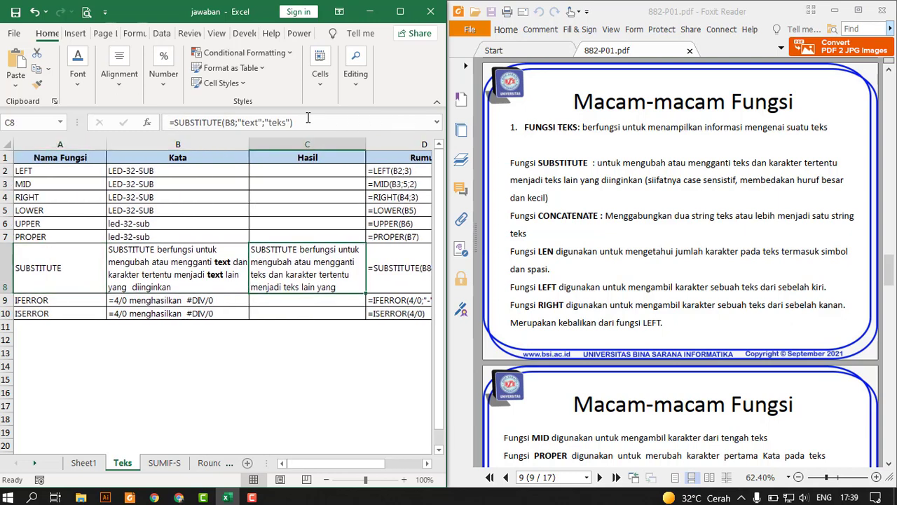
key(Delete)
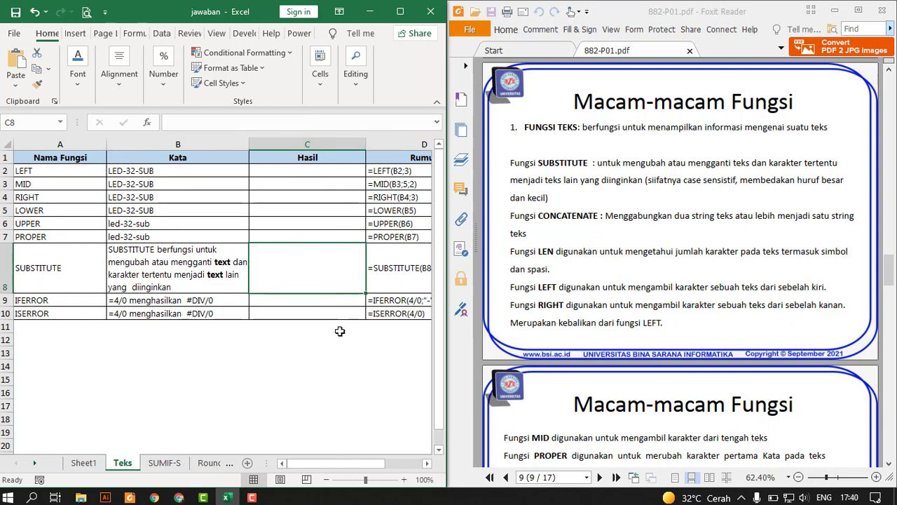
Step: Enter the formula =SUBSTITUTE(B8;"text";"123") in cell C8, keeping the cell selected
text(=subs)
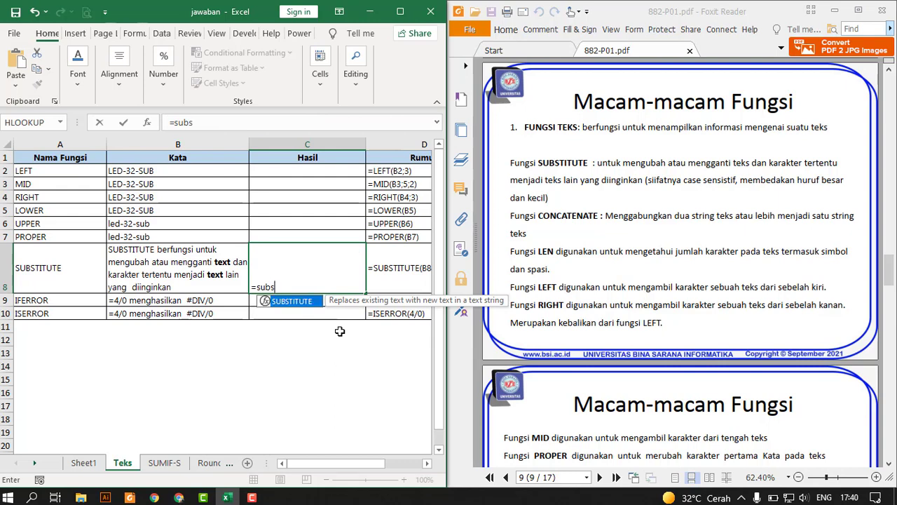
text(titute()
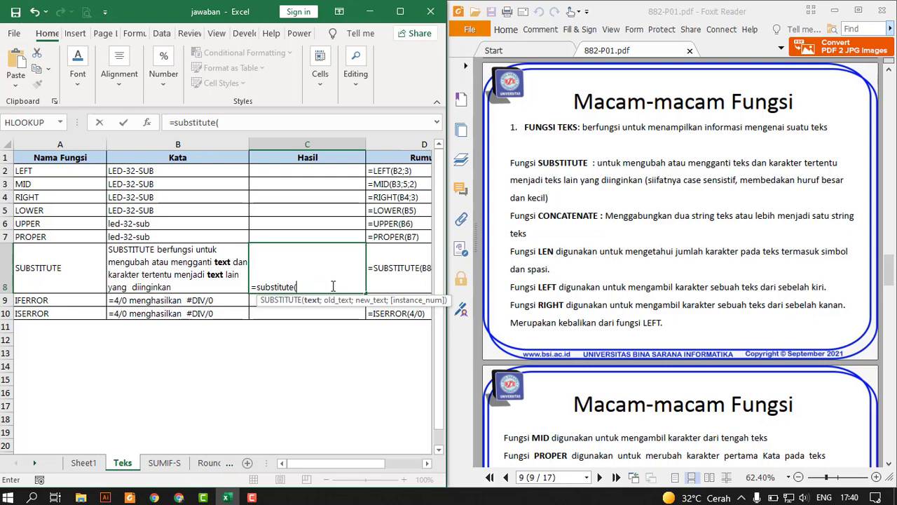
click(199, 262)
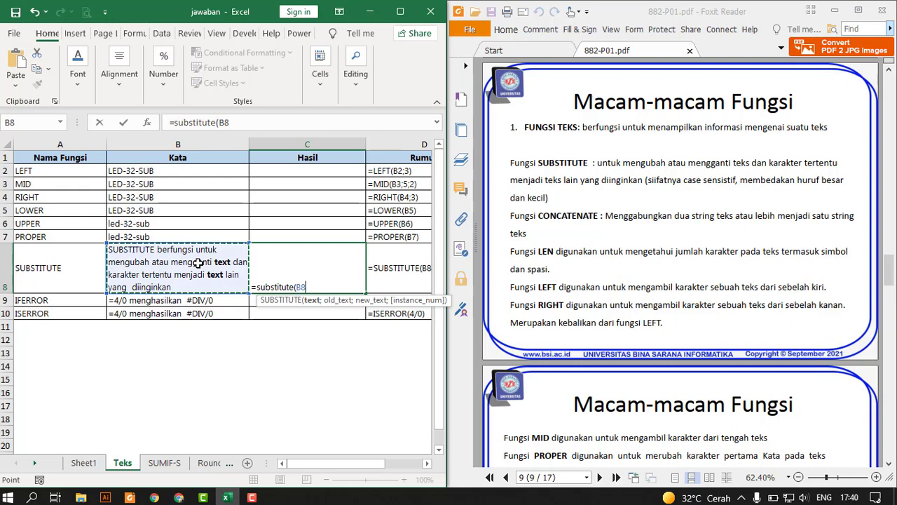
mouse_move(316, 465)
mouse_down()
mouse_move(337, 470)
mouse_move(313, 470)
mouse_up()
text(;"text)
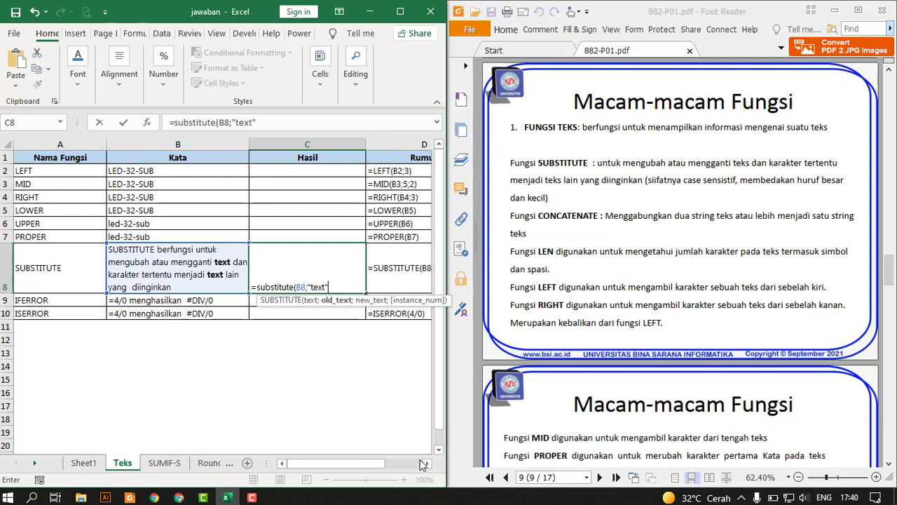
text(;)
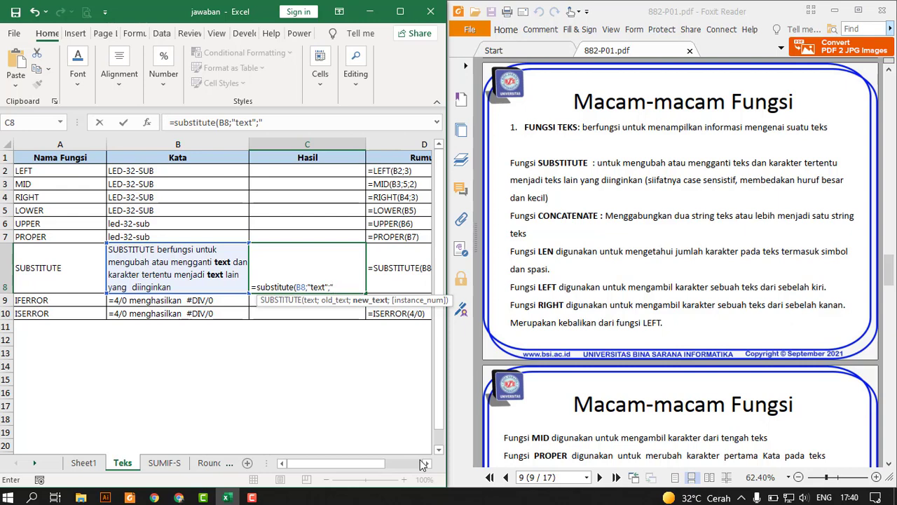
text("123"))
key(ctrl+Return)
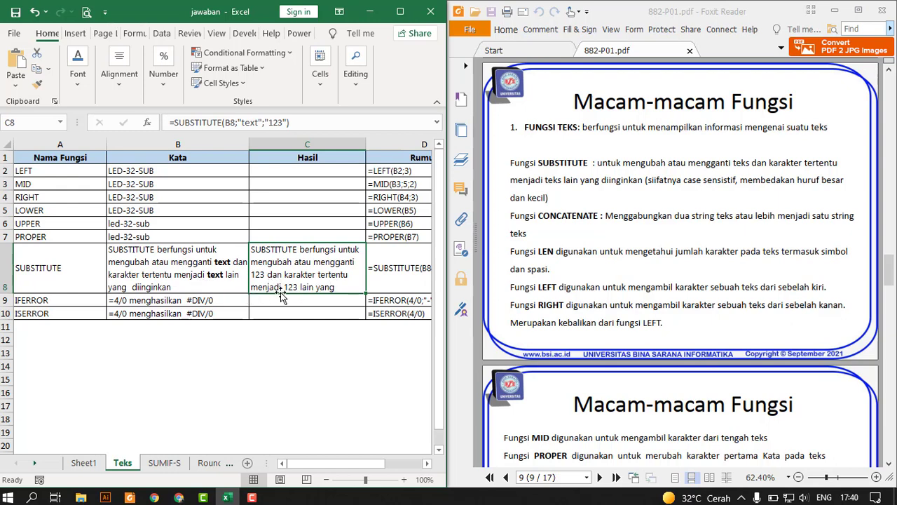
Step: Review the SUBSTITUTE source text in B8 and the function names in the Nama Fungsi column, finishing on empty cell C12
click(209, 267)
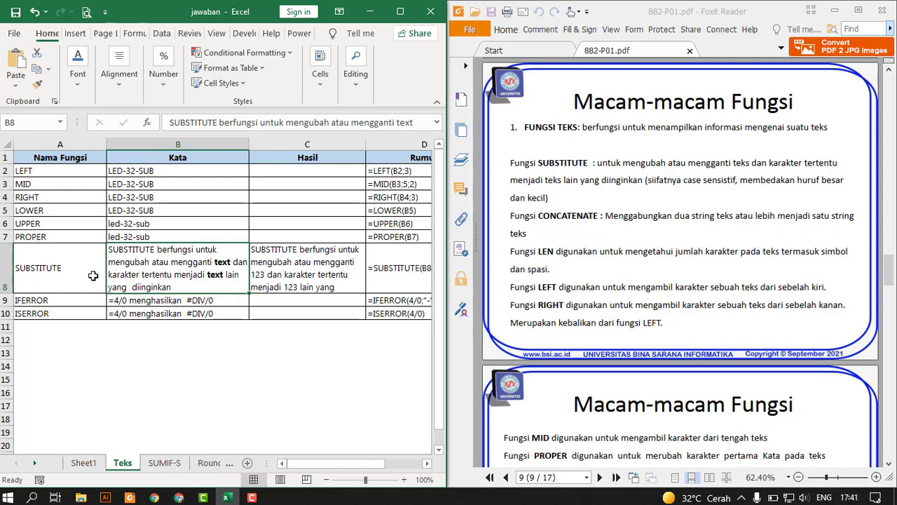
click(52, 268)
click(53, 219)
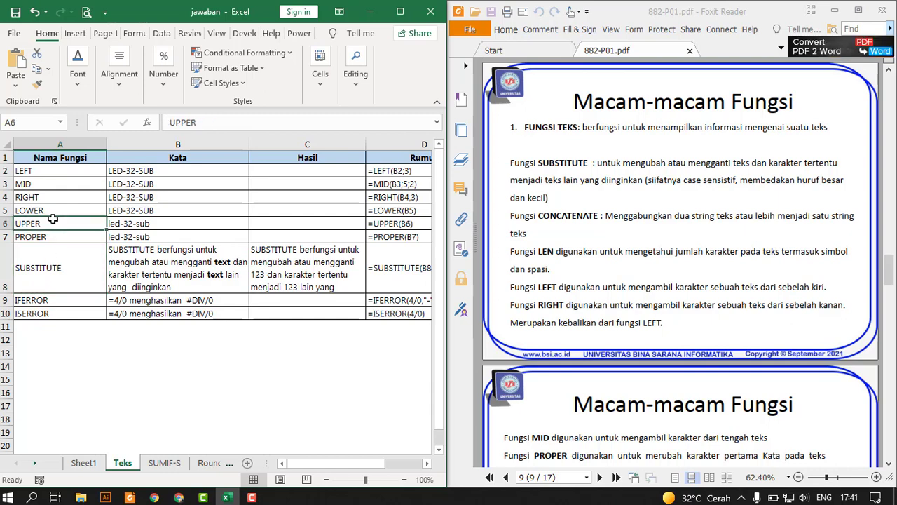
click(52, 269)
click(72, 173)
click(51, 226)
click(279, 328)
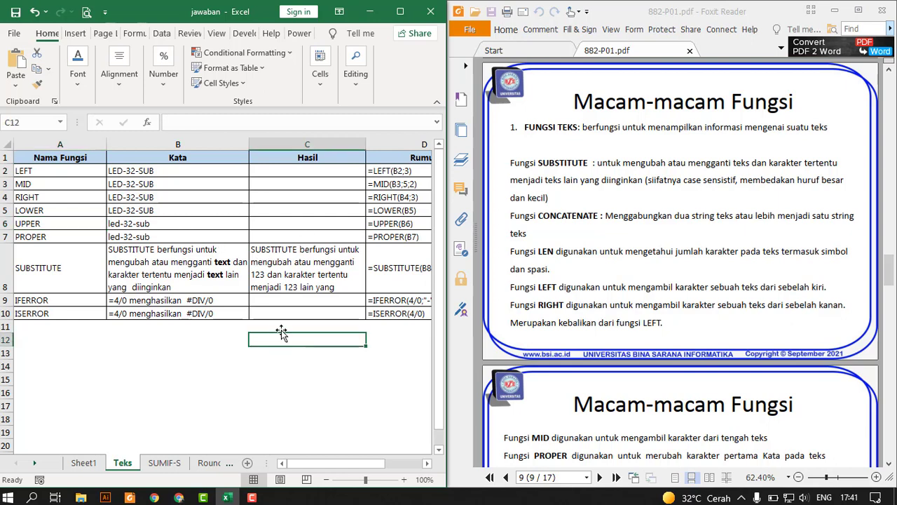
Step: Enter the formula =CONCATENATE(A10;A9) in cell C11 below the Hasil column, keeping the cell selected
text(=con)
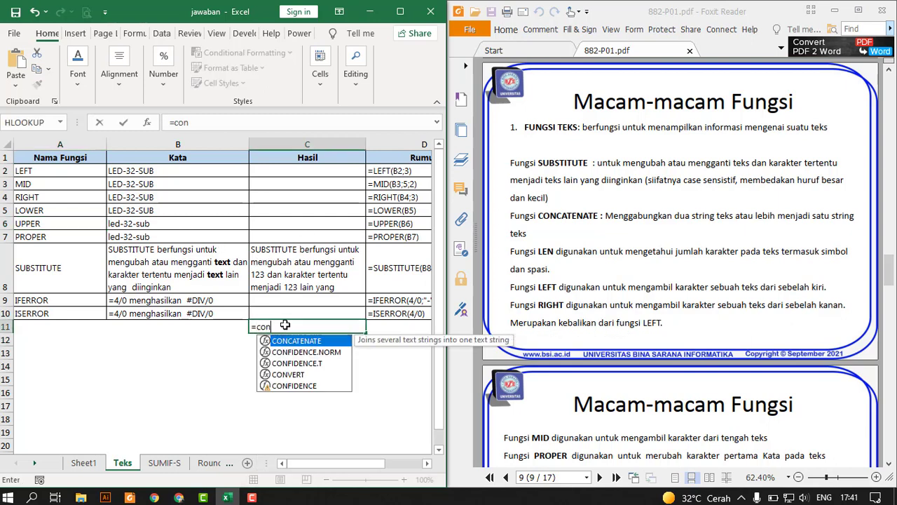
text(ca)
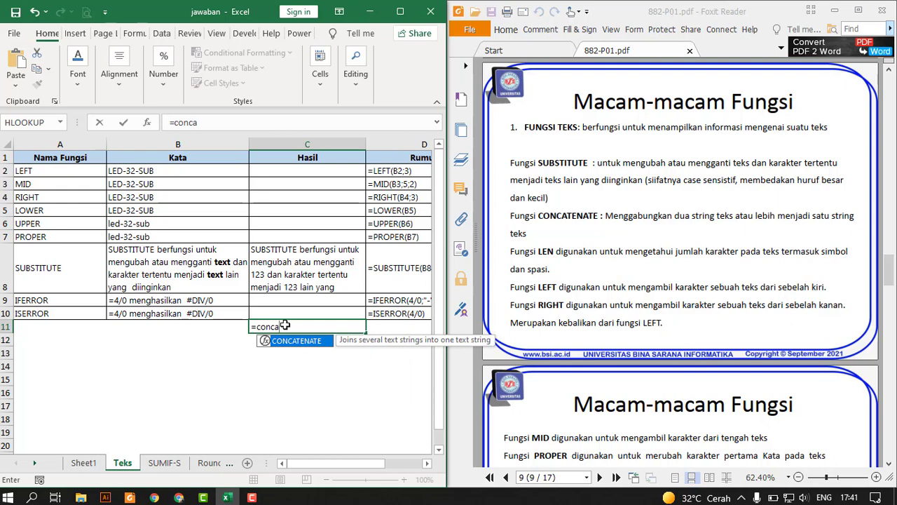
text(tenan)
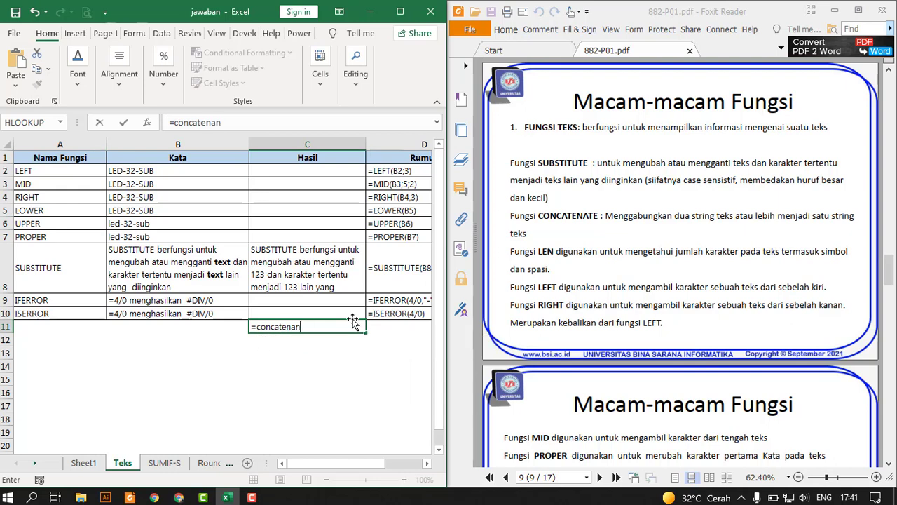
key(BackSpace)
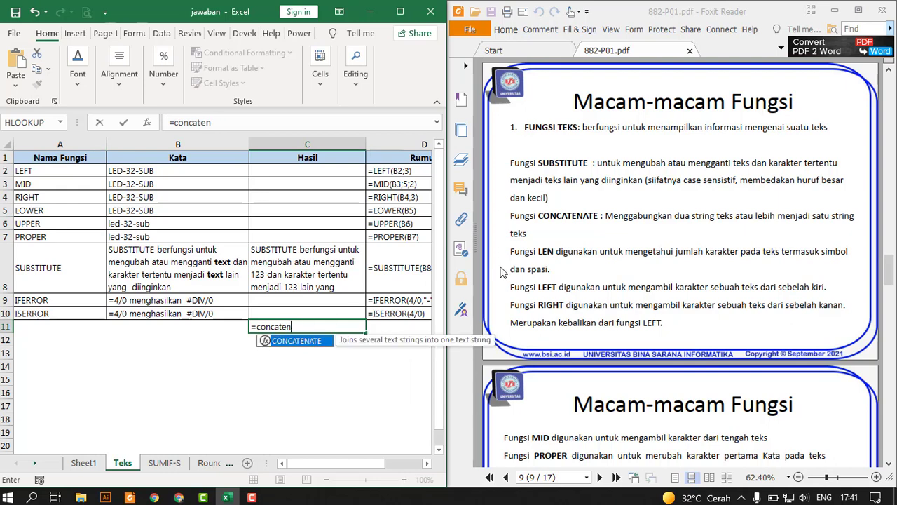
text(te()
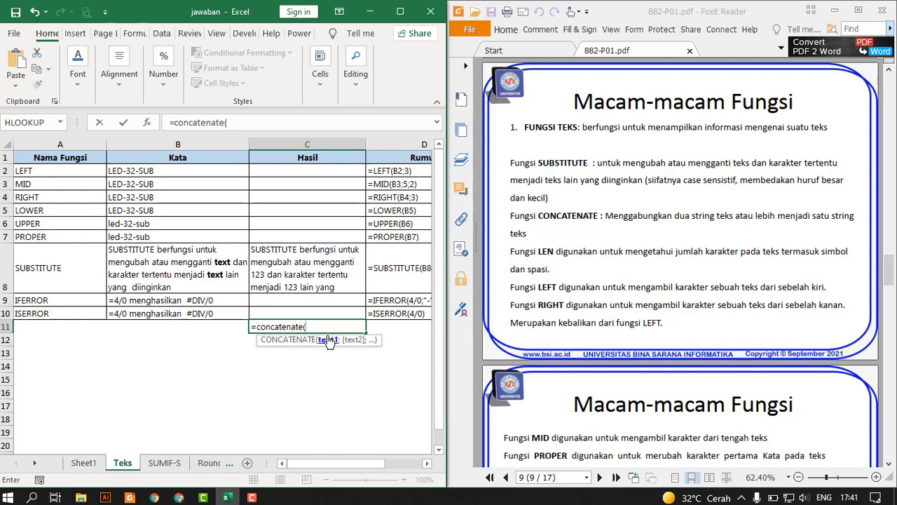
click(88, 313)
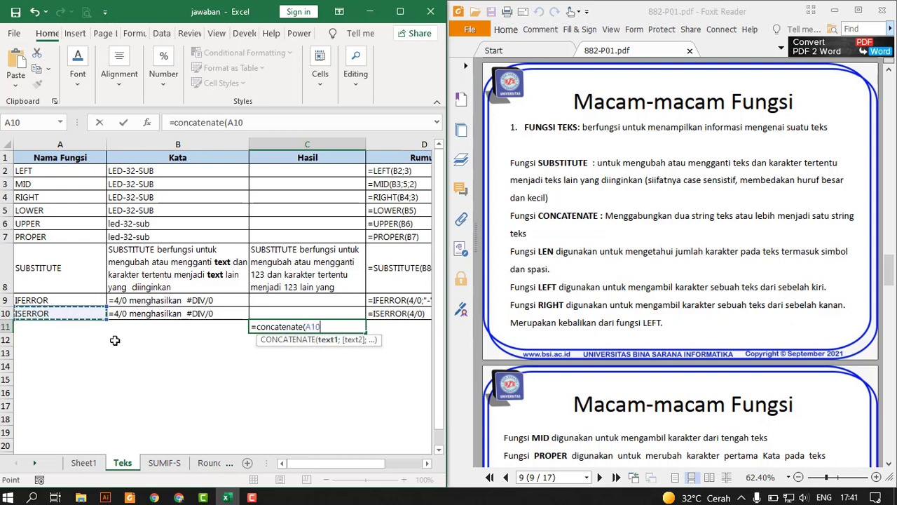
text(;)
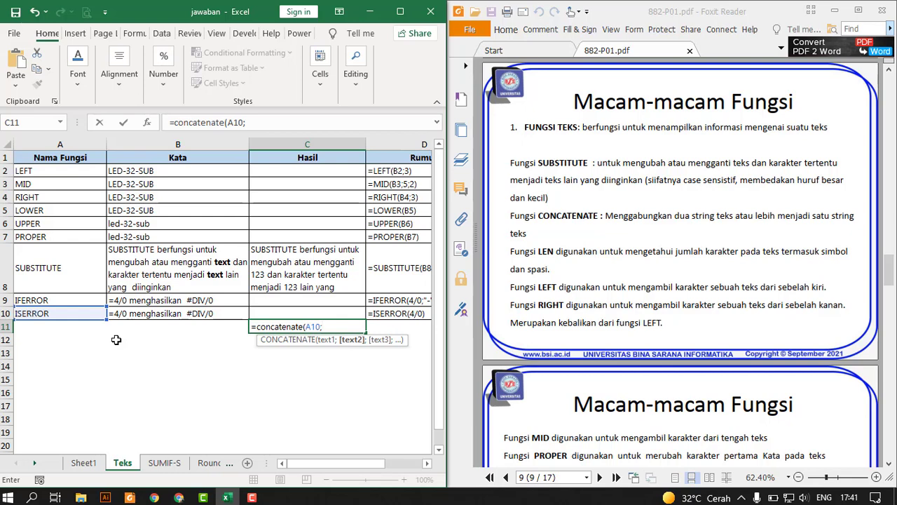
click(78, 301)
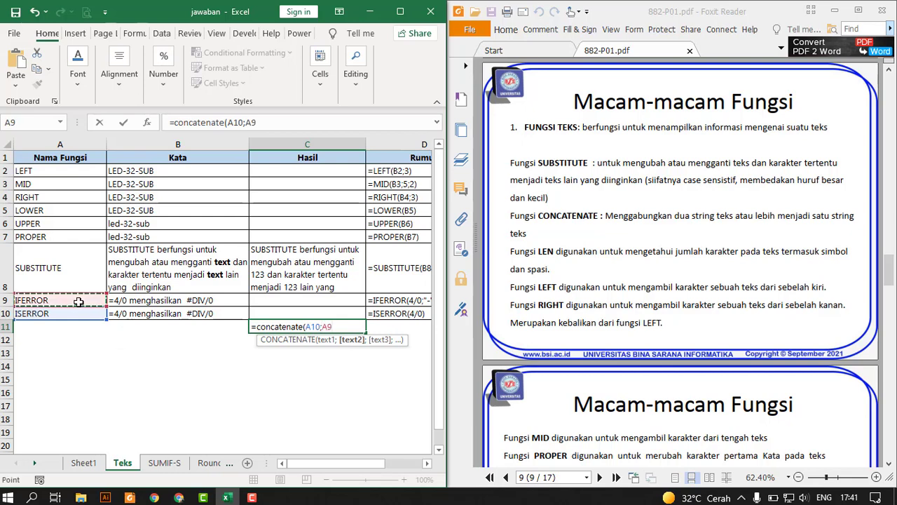
text())
key(Return)
key(Up)
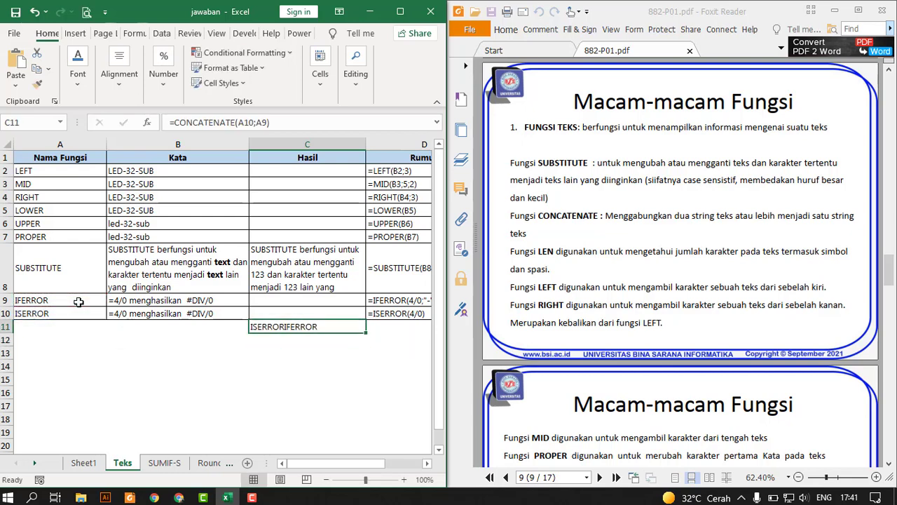
Step: Insert a space argument between the two references in C11 so the formula reads =CONCATENATE(A10;" ";A9)
key(Down)
key(Up)
click(255, 121)
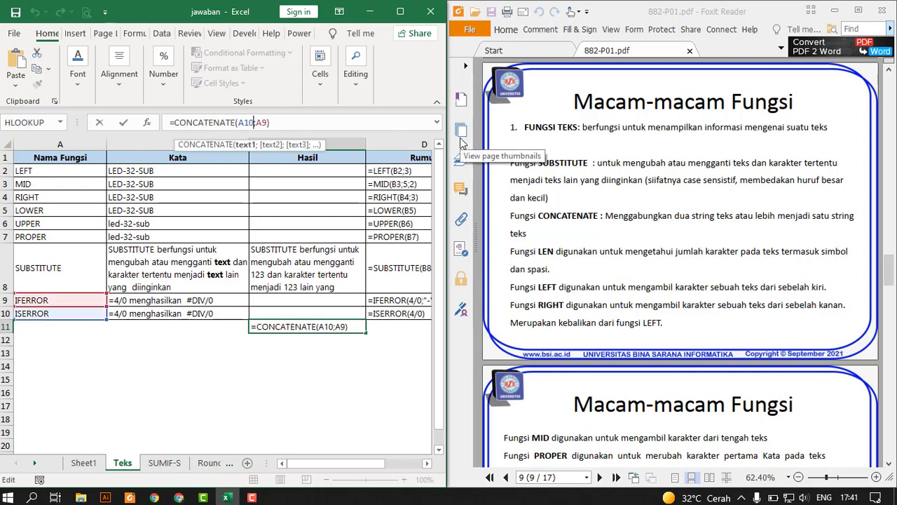
text(;"")
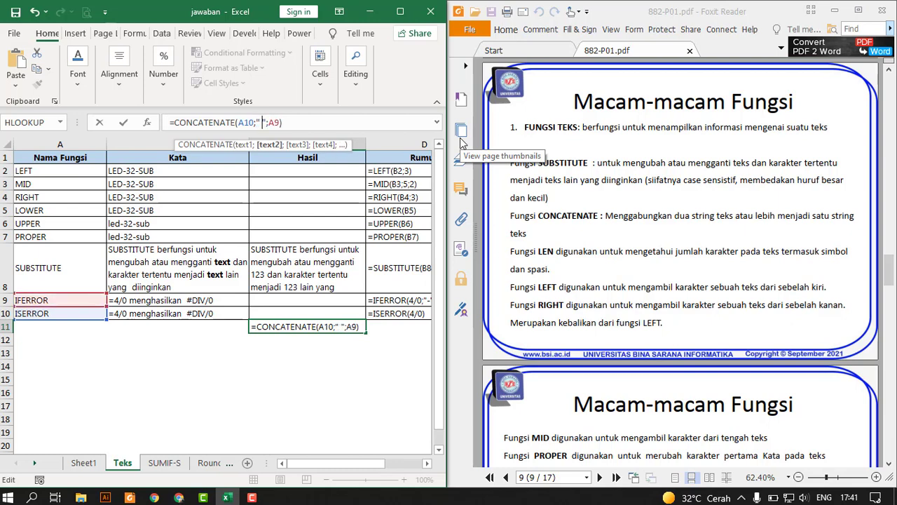
key(Return)
key(Up)
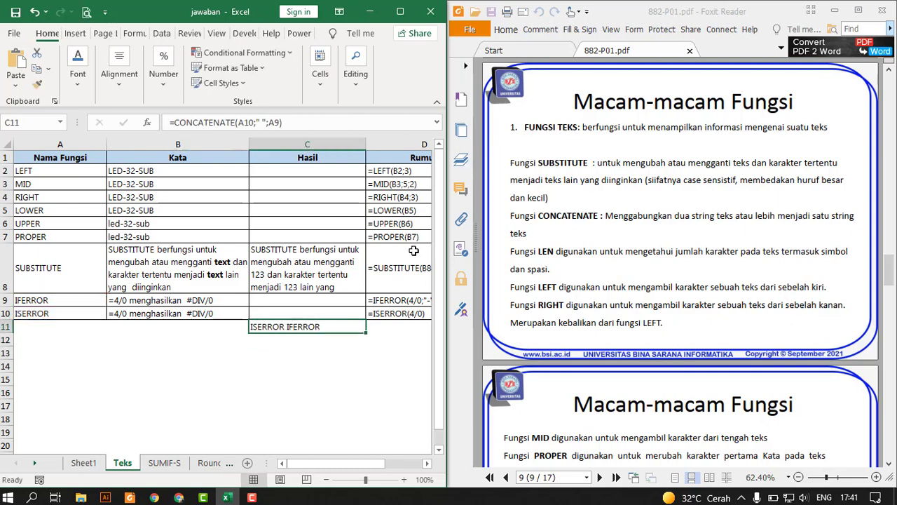
Step: Remove the quotation marks around 123 in C8 so the formula reads =SUBSTITUTE(B8;"text";123)
click(316, 273)
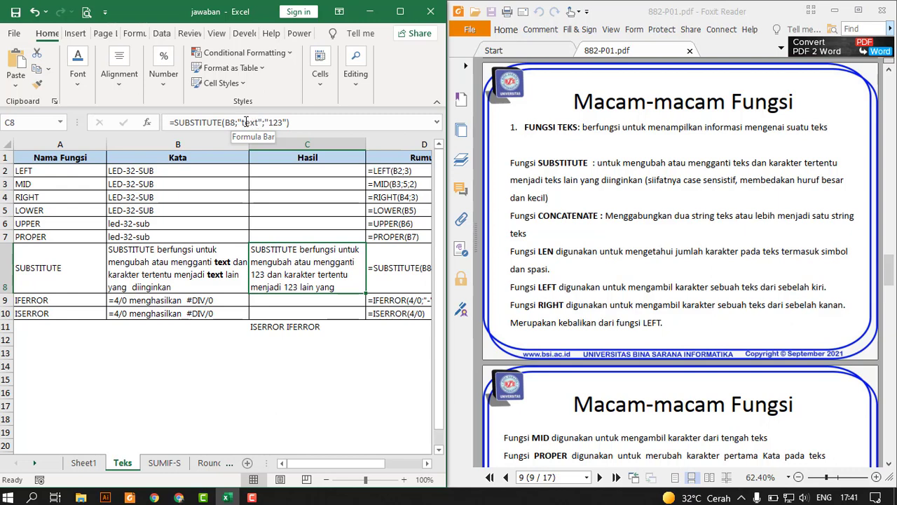
click(271, 122)
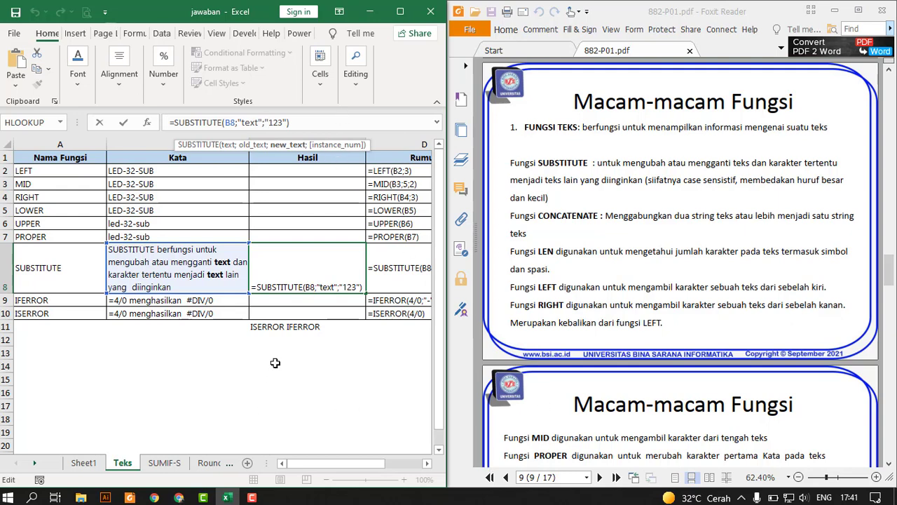
key(BackSpace)
key(Delete)
key(Return)
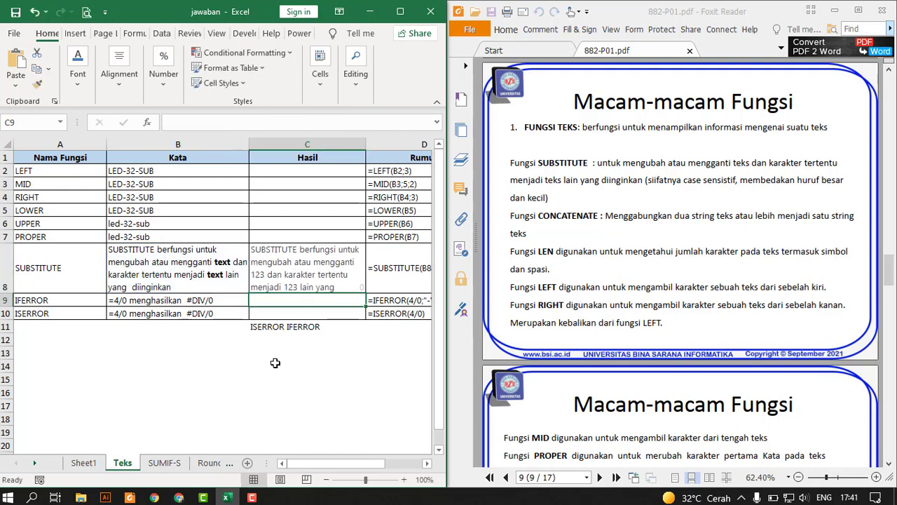
key(Up)
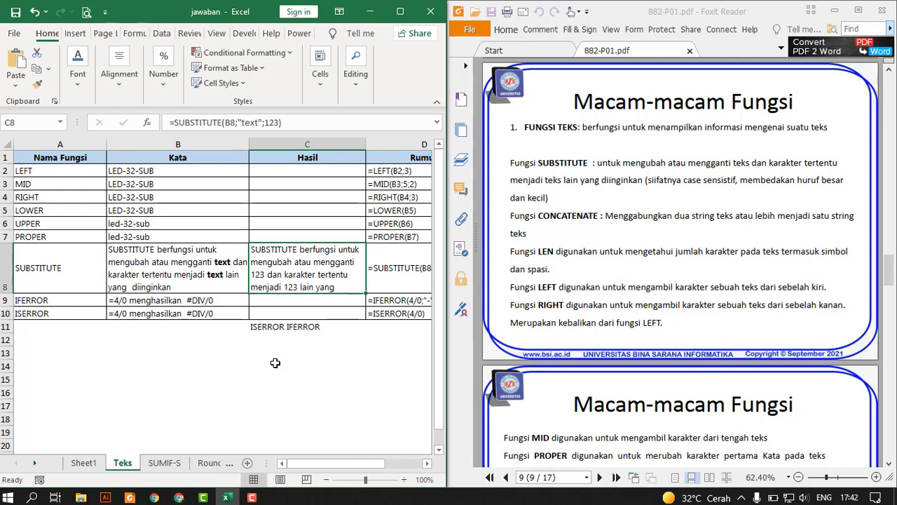
Step: Examine the old-text and new-text arguments of the SUBSTITUTE formula in C8, leaving the formula as it is
drag(238, 123, 264, 127)
click(269, 120)
double_click(270, 122)
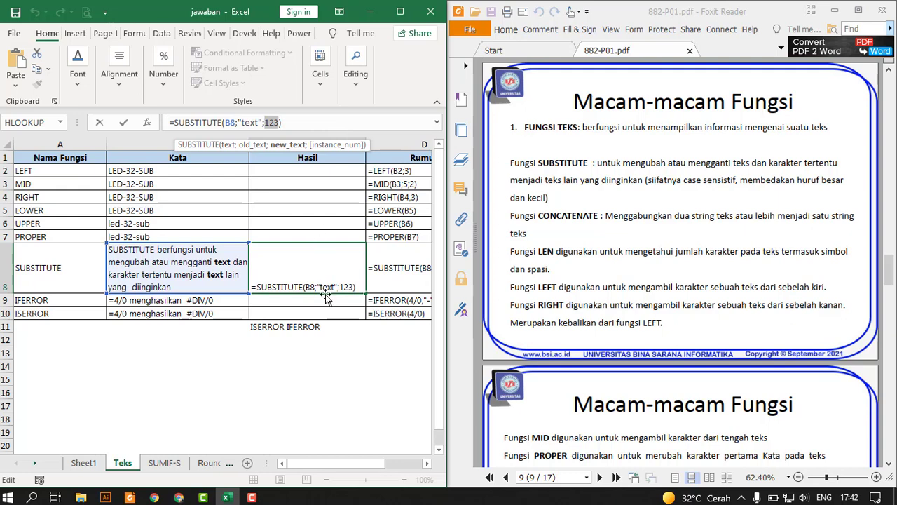
key(Return)
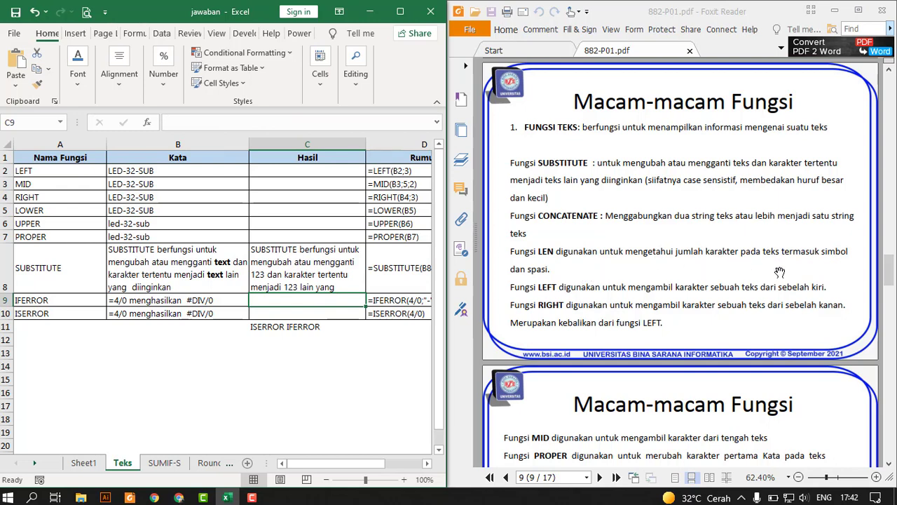
Step: Enter the formula =LEN(A9) in cell C12, below the CONCATENATE result
click(270, 341)
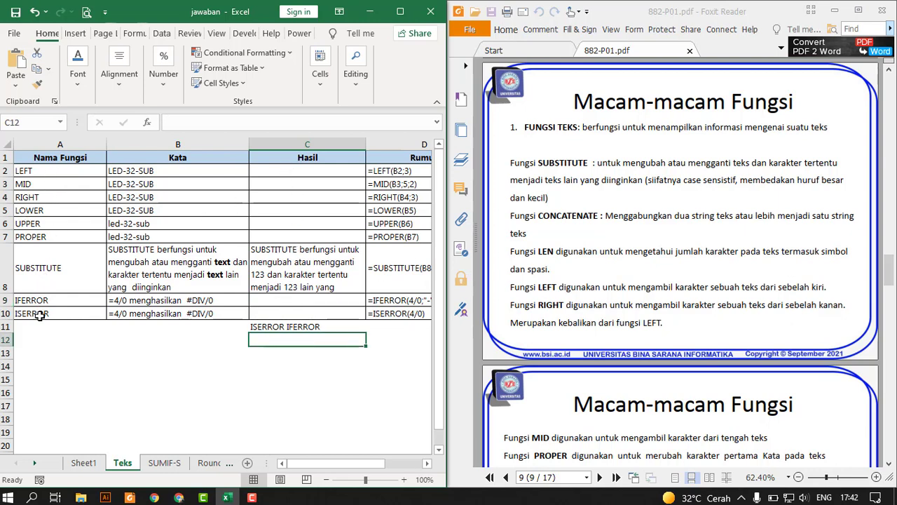
click(265, 324)
click(299, 340)
text(=len()
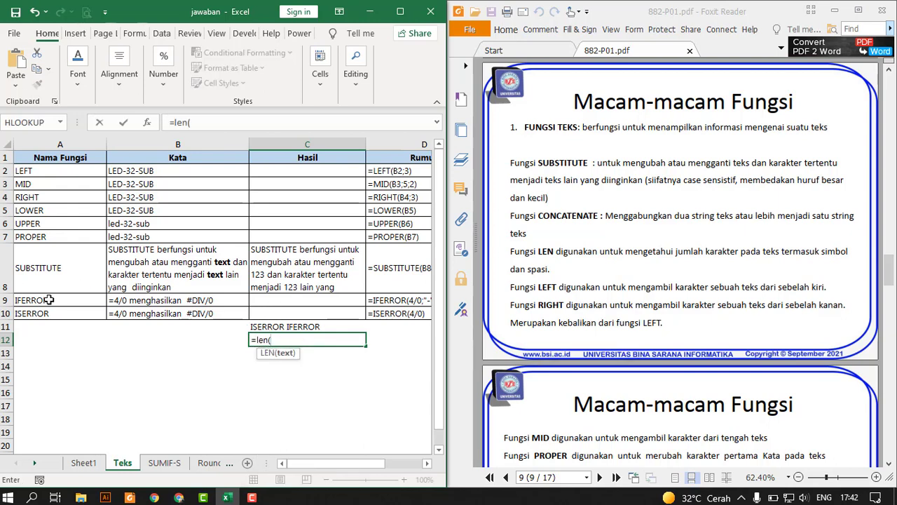
click(48, 299)
text())
key(Return)
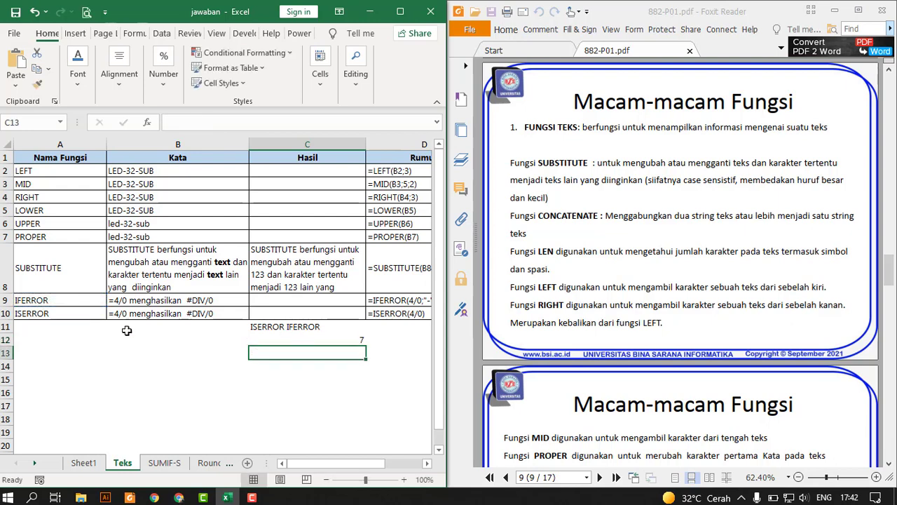
Step: Fill the LEN formula from C12 down to C13 and select C13 to check its reference
click(337, 340)
drag(365, 346, 349, 361)
click(348, 354)
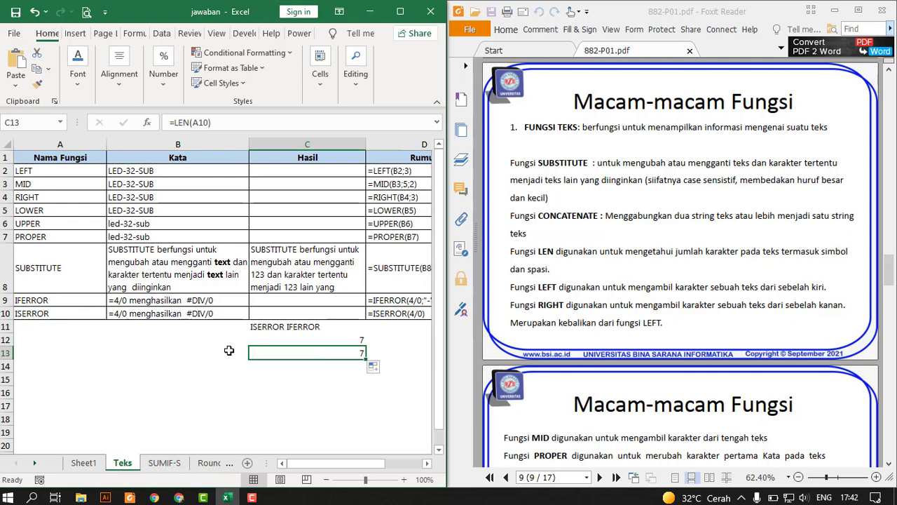
Step: Enter the formula =LEN(C11) in cell C14 to count the concatenated text's characters, keeping the cell selected
click(334, 362)
text(=)
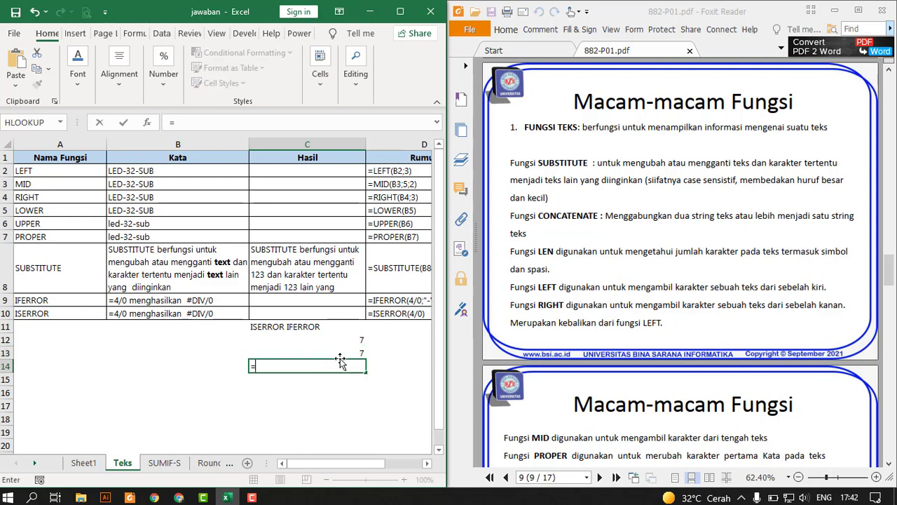
text(len()
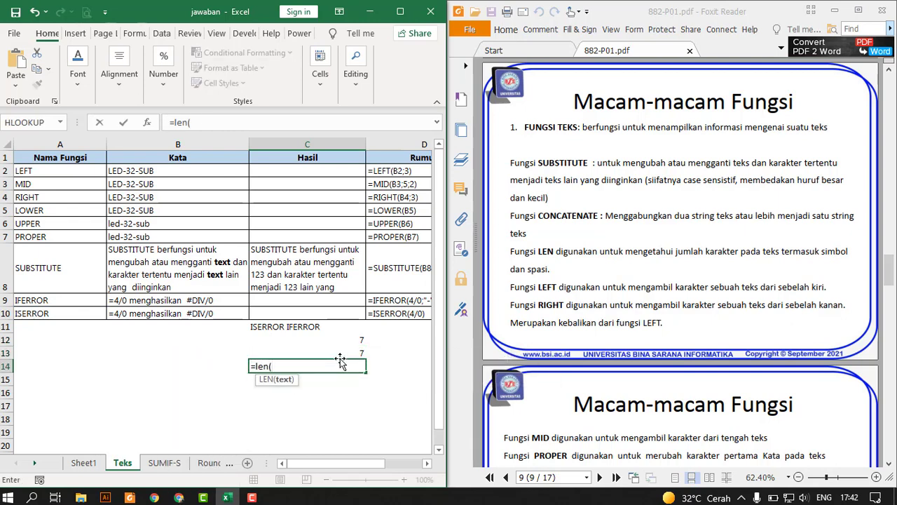
click(309, 327)
text())
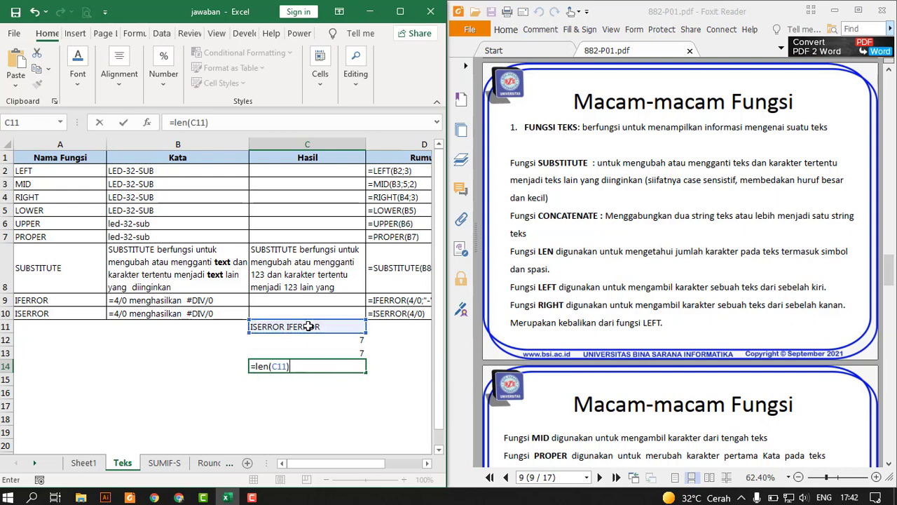
key(ctrl+Return)
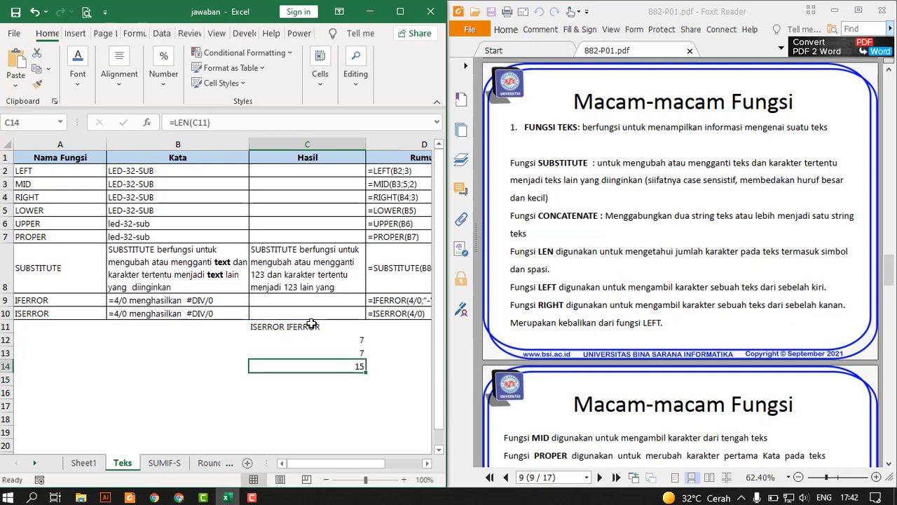
Step: Compare the LEN formulas in C12 to C14 with the concatenated text in C11, finishing on empty cell C2
click(306, 327)
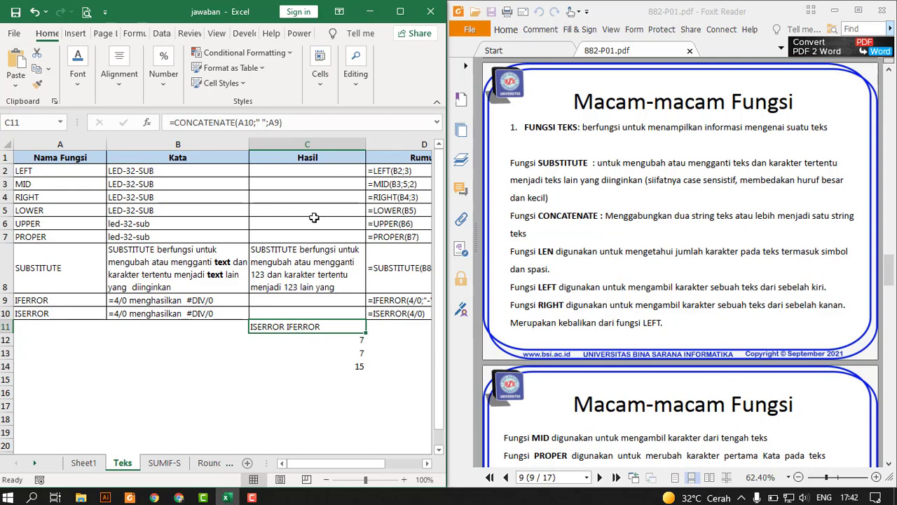
click(335, 341)
click(332, 348)
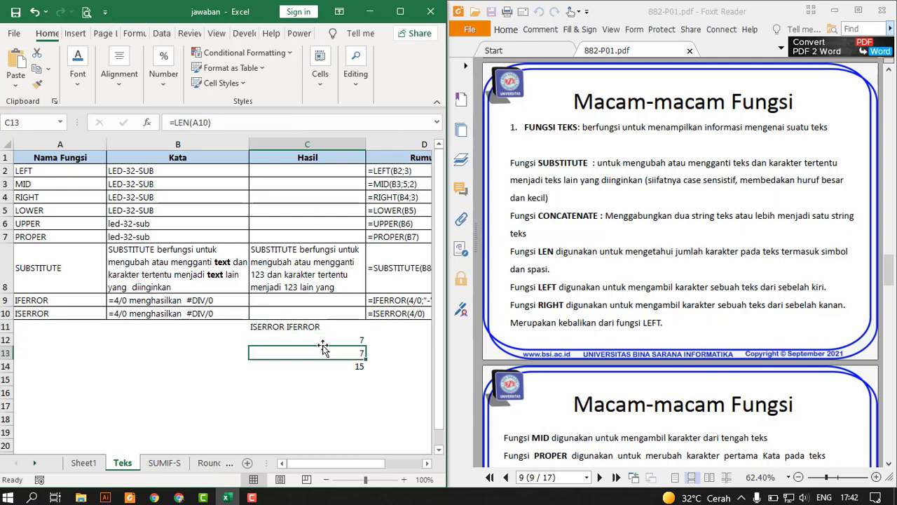
click(282, 329)
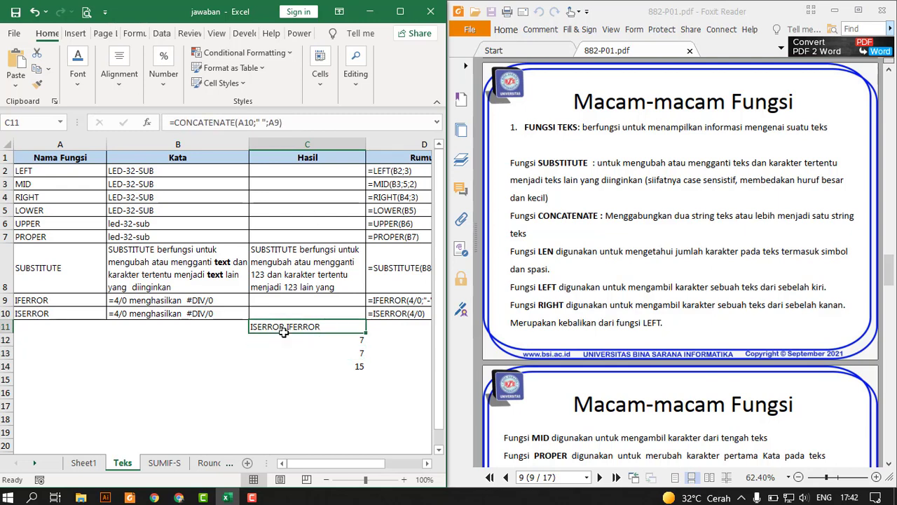
click(329, 368)
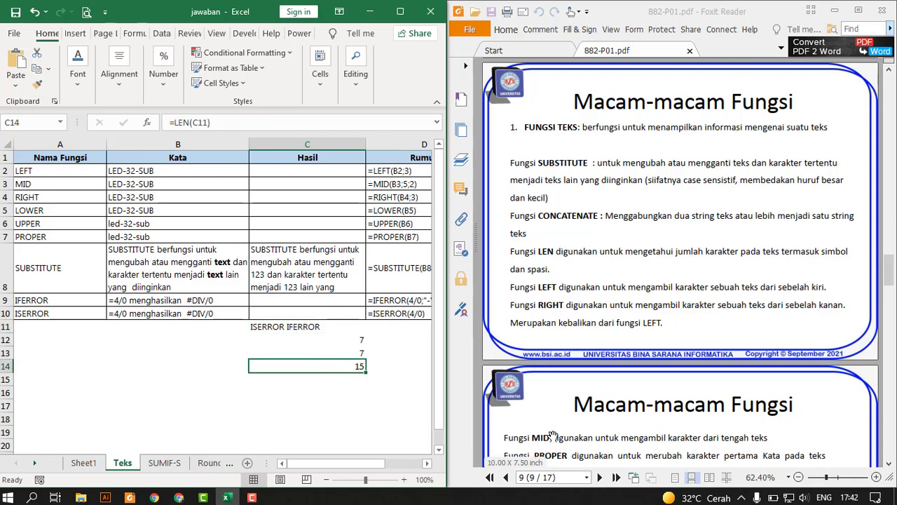
click(312, 216)
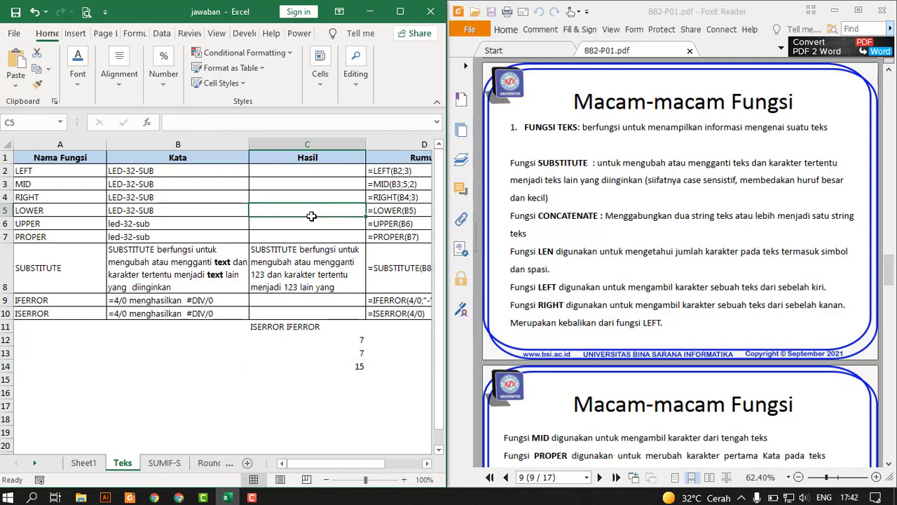
click(330, 170)
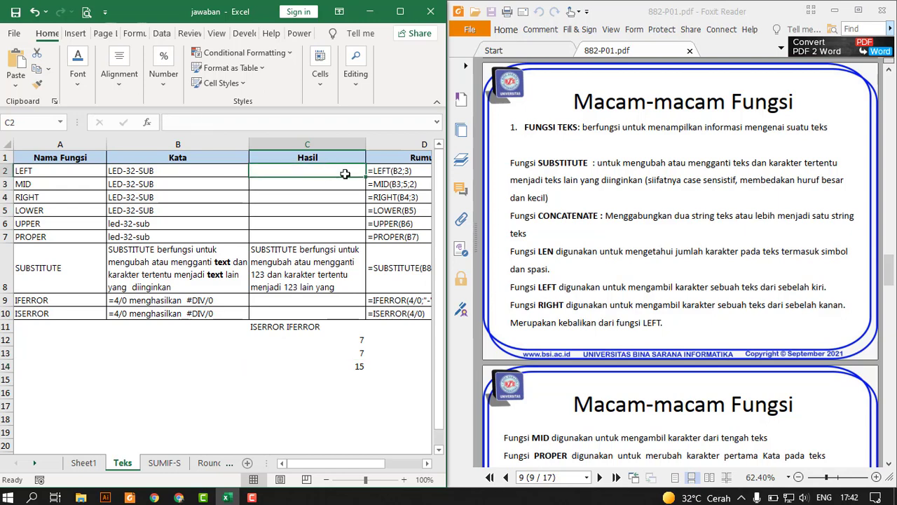